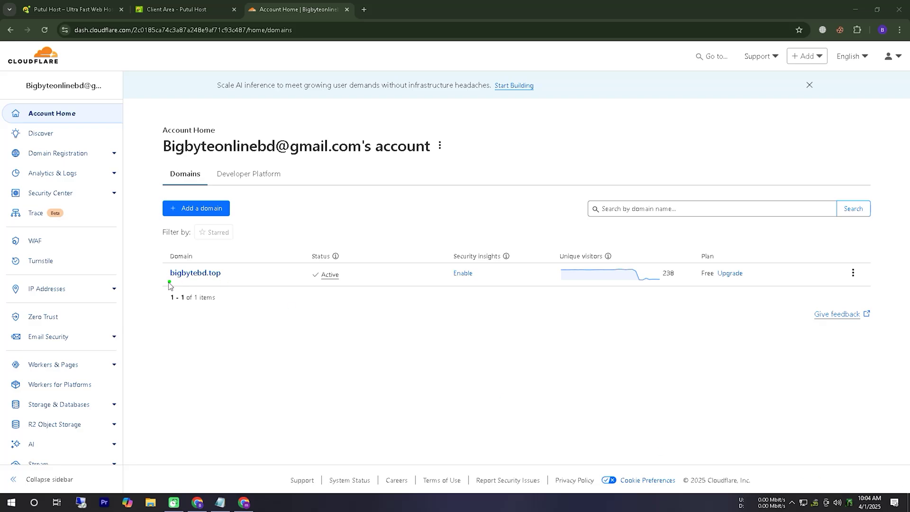
mouse_move(171, 285)
mouse_down()
mouse_move(239, 279)
mouse_move(176, 298)
mouse_move(208, 300)
mouse_up()
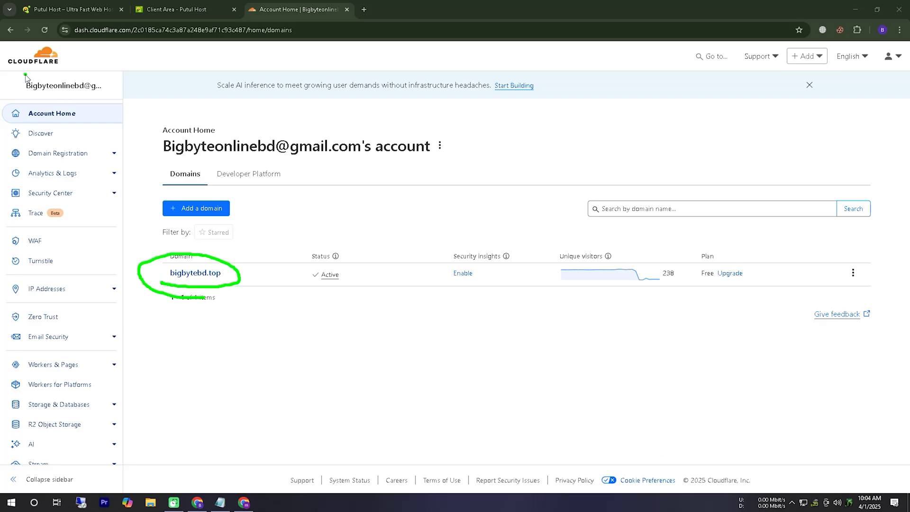
drag(7, 72, 83, 70)
click(816, 489)
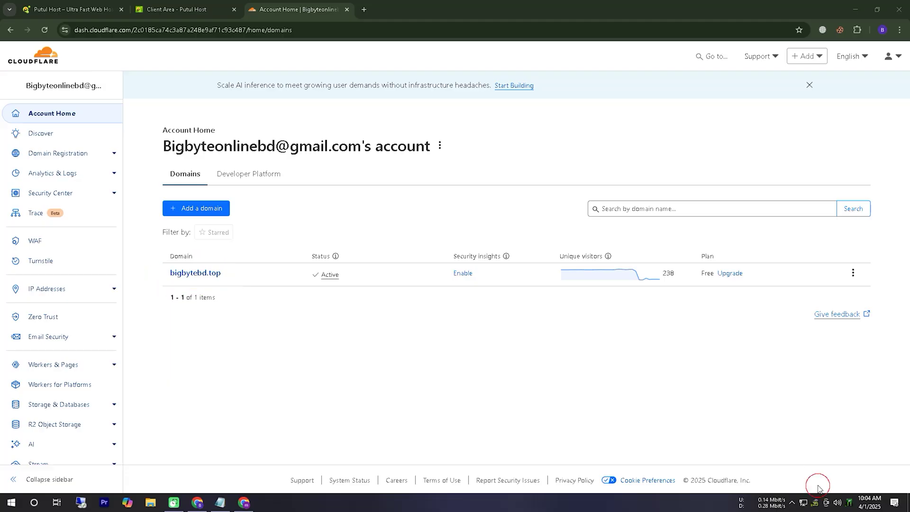
- Open management for the bigbytebd.top domain in the Putul Host client area
click(172, 9)
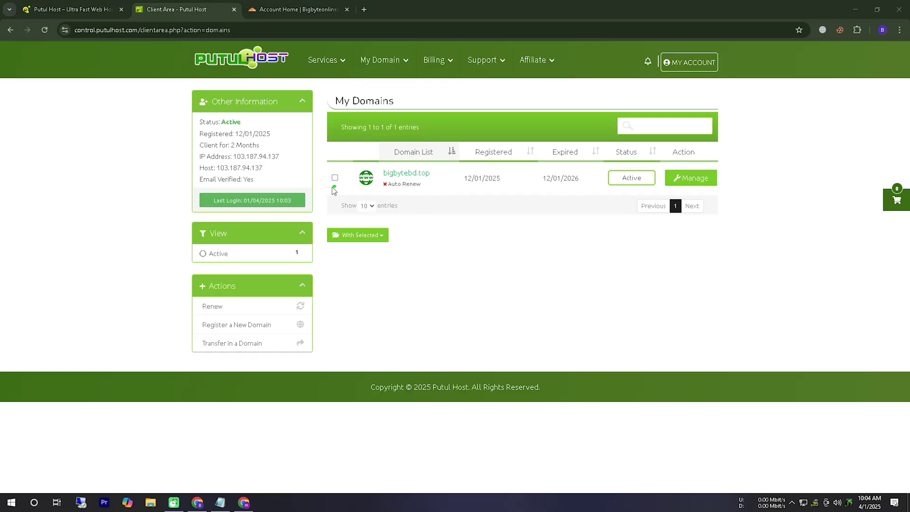
mouse_move(333, 189)
mouse_down()
mouse_move(446, 192)
mouse_move(347, 213)
mouse_move(409, 210)
mouse_up()
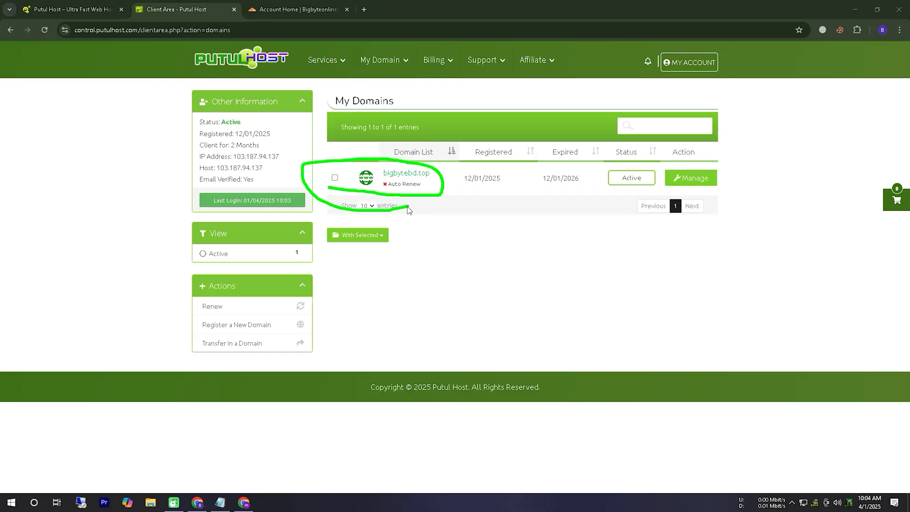
click(691, 179)
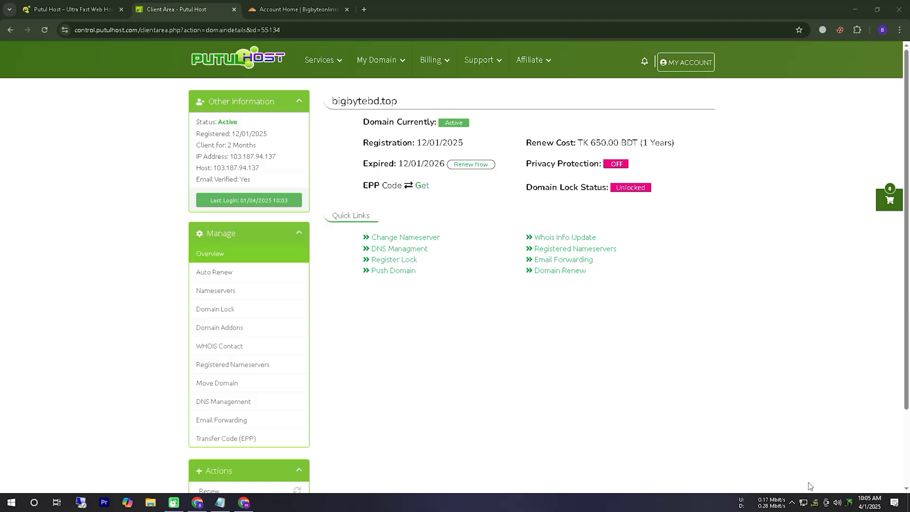
- View bigbytebd.top's nameservers, SONIA.NS.CLOUDFLARE.COM and STEVEN.NS.CLOUDFLARE.COM
mouse_move(181, 304)
mouse_down()
mouse_move(283, 286)
mouse_move(216, 310)
mouse_move(244, 309)
mouse_up()
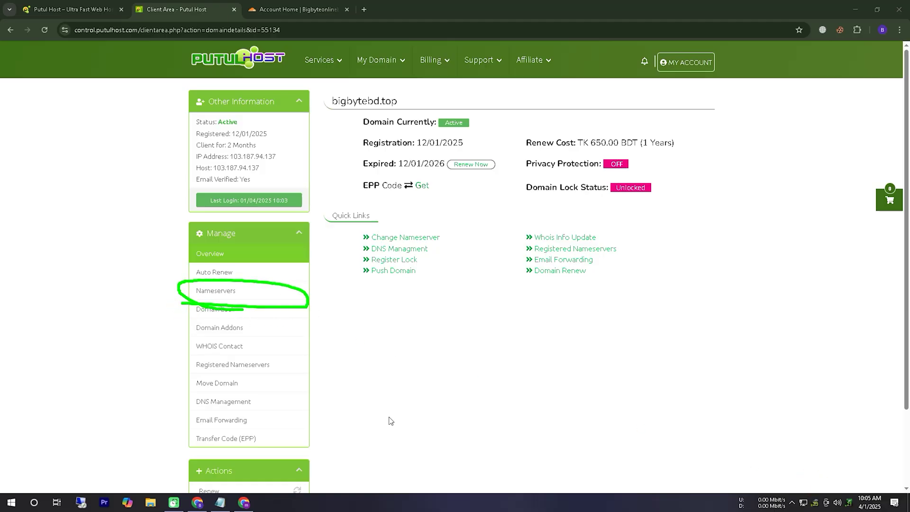
click(814, 495)
click(209, 290)
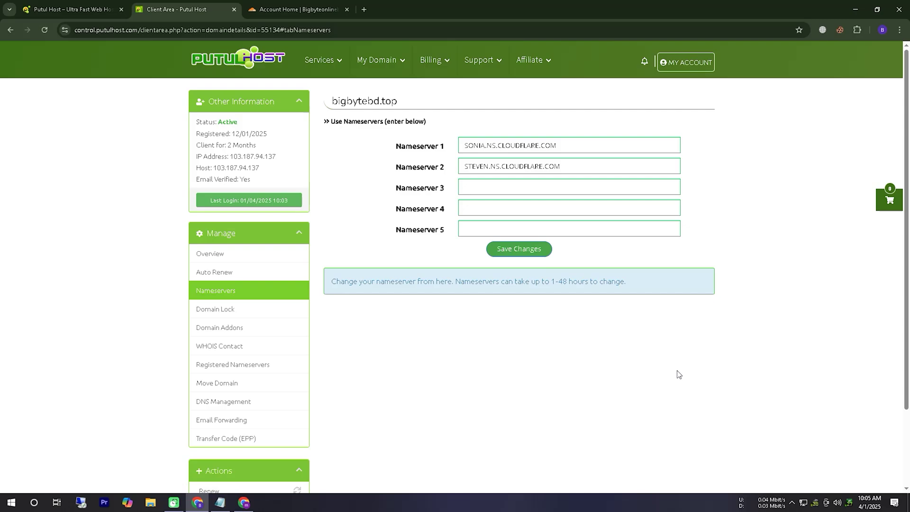
mouse_move(388, 178)
mouse_down()
mouse_move(596, 158)
mouse_move(395, 183)
mouse_move(496, 197)
mouse_up()
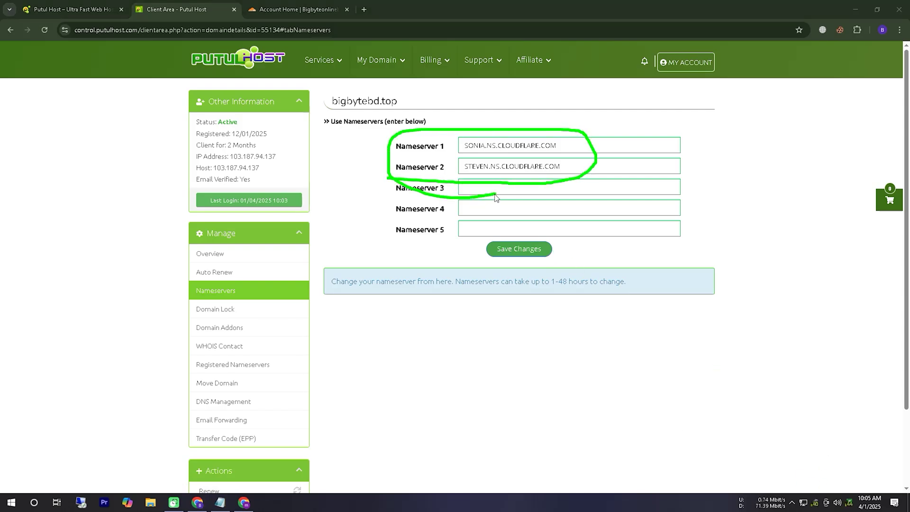
- Open the ptcbd.org hosting service details and mark its hosting nameservers
click(818, 483)
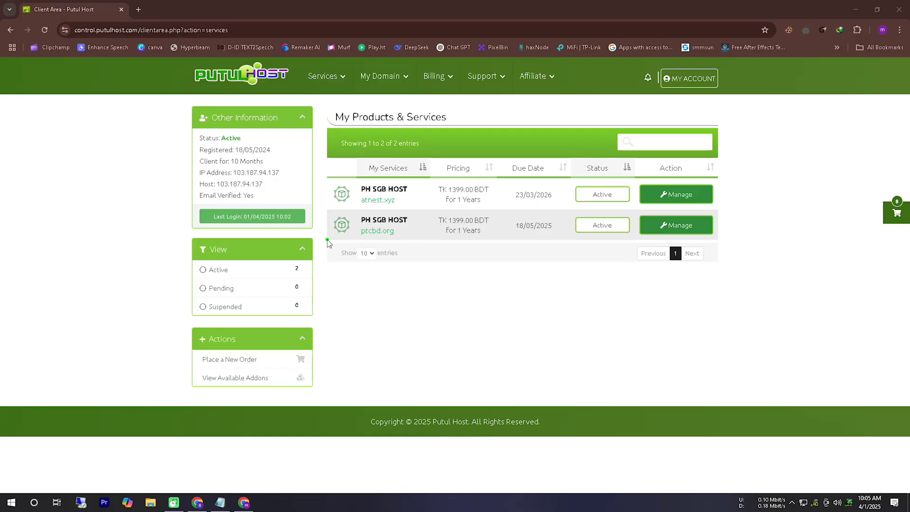
mouse_move(327, 240)
mouse_down()
mouse_move(415, 225)
mouse_move(323, 239)
mouse_move(373, 250)
mouse_up()
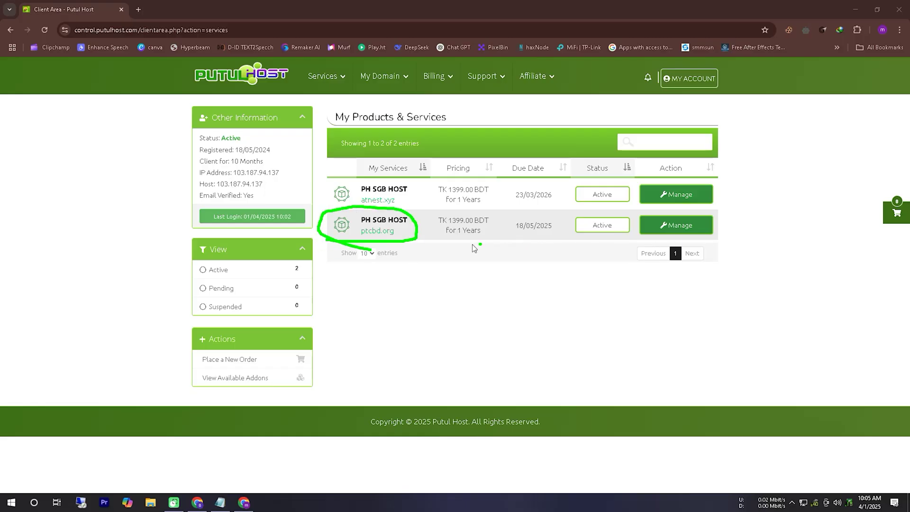
mouse_move(466, 242)
mouse_down()
mouse_move(628, 242)
mouse_move(740, 222)
mouse_move(416, 219)
mouse_up()
click(809, 489)
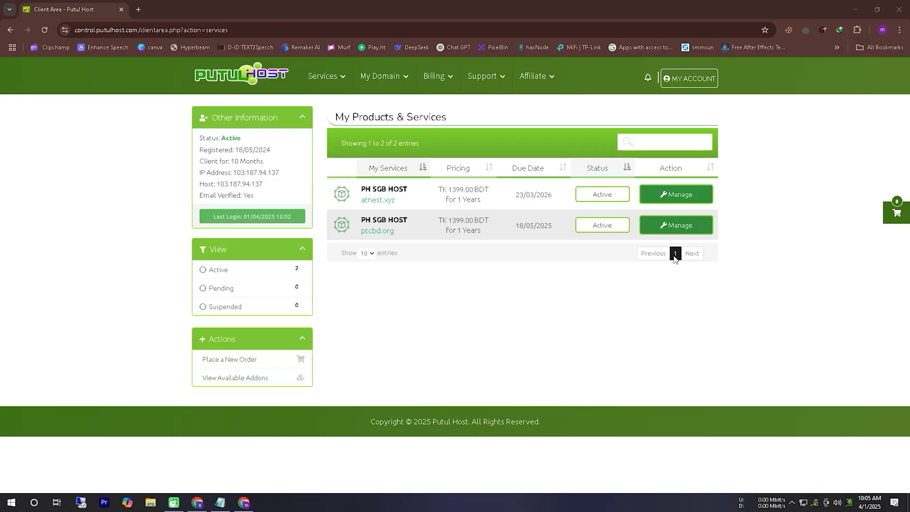
click(682, 228)
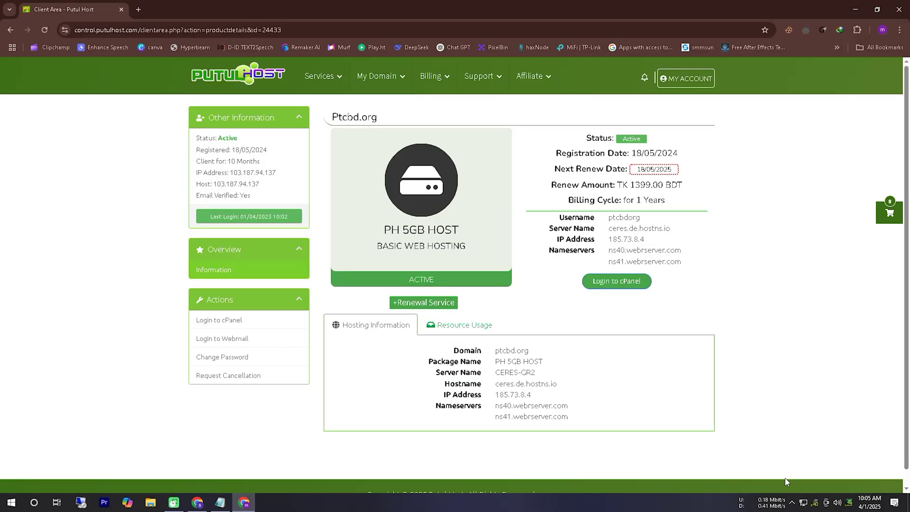
click(814, 486)
mouse_move(592, 268)
mouse_down()
mouse_move(700, 266)
mouse_move(636, 242)
mouse_move(587, 264)
mouse_move(612, 269)
mouse_up()
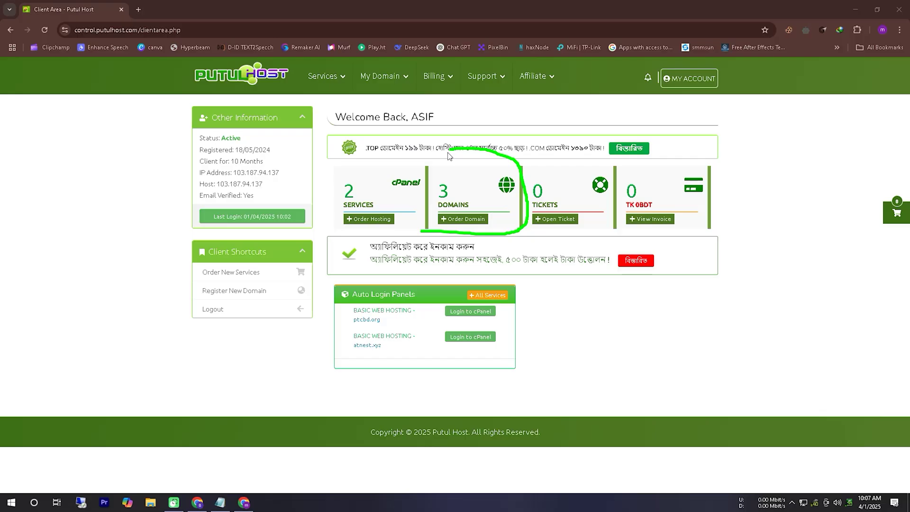
- Go to the owned domains list and open management for ptcbd.org
mouse_move(453, 151)
mouse_down()
mouse_move(426, 219)
mouse_move(479, 241)
mouse_up()
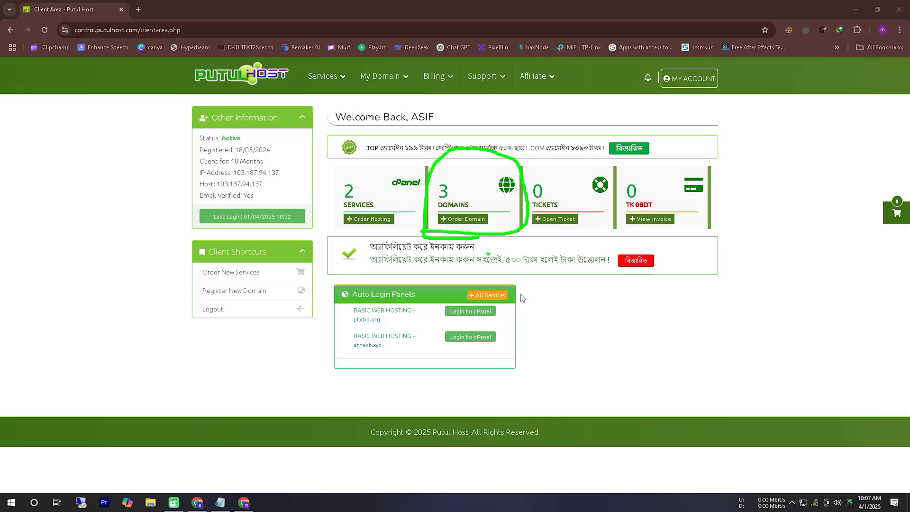
right_click(812, 483)
click(474, 219)
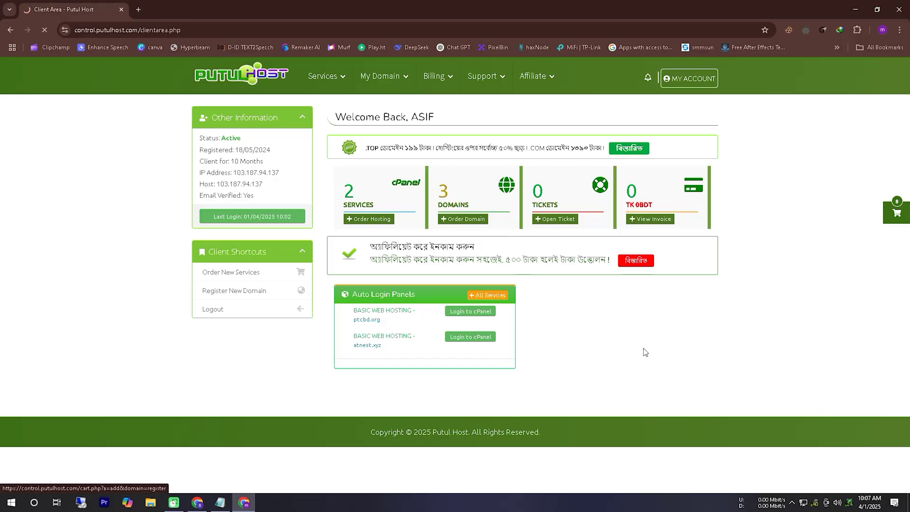
click(814, 493)
mouse_move(324, 274)
mouse_down()
mouse_move(661, 279)
mouse_move(721, 248)
mouse_move(351, 241)
mouse_move(313, 258)
mouse_move(332, 274)
mouse_up()
click(416, 296)
click(814, 502)
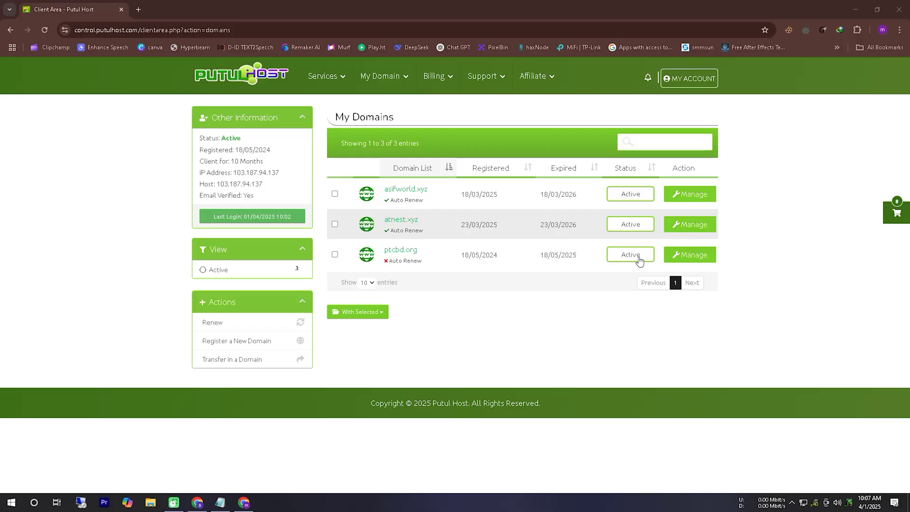
click(690, 255)
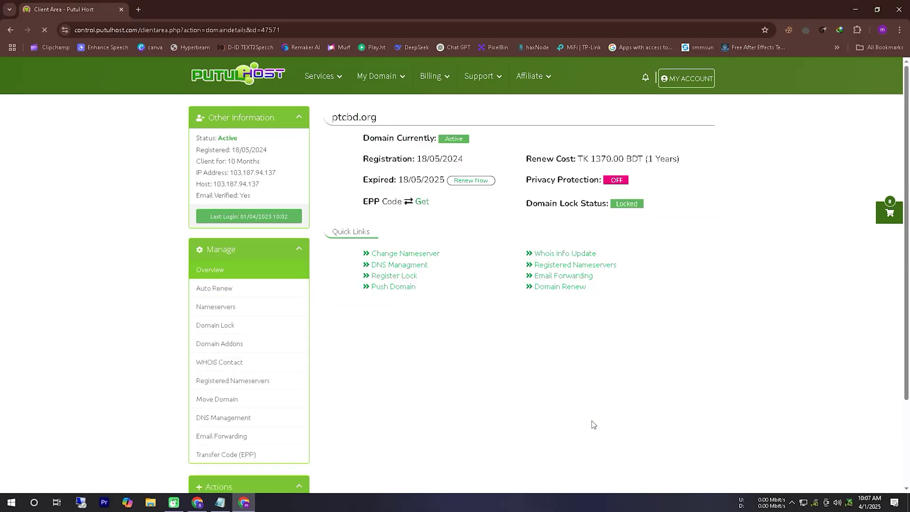
- Open ptcbd.org's nameserver settings from the Manage sidebar
click(816, 482)
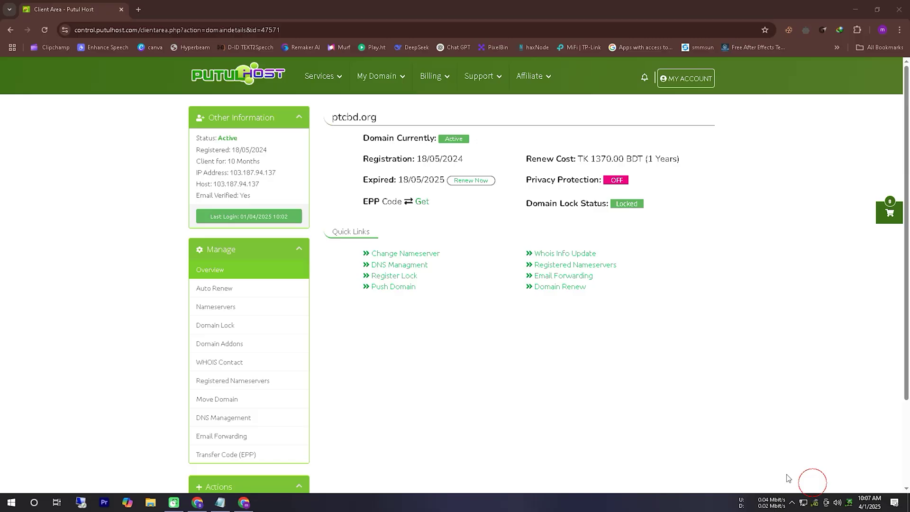
mouse_move(189, 317)
mouse_down()
mouse_move(297, 319)
mouse_move(233, 299)
mouse_move(180, 310)
mouse_move(260, 334)
mouse_up()
click(816, 487)
click(255, 307)
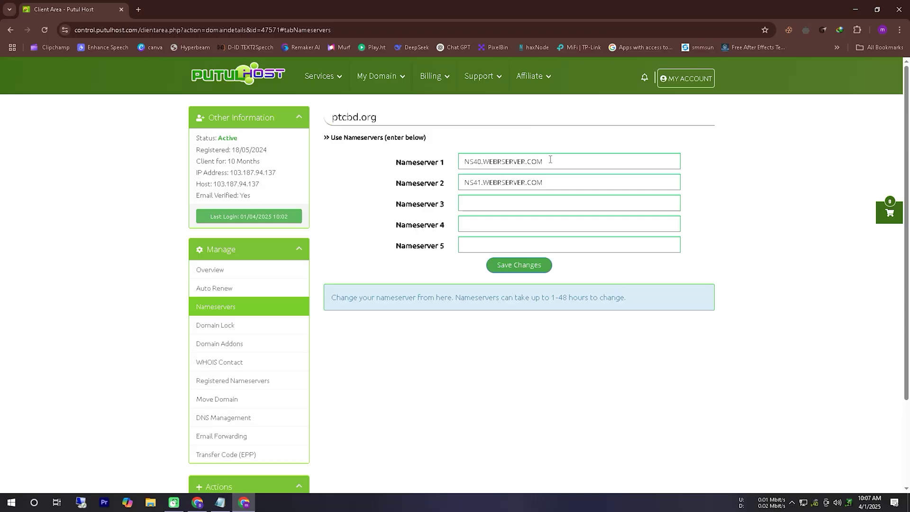
- Check ptcbd.org's current nameservers NS40 and NS41.WEBRSERVER.COM before returning to Cloudflare
drag(550, 162, 435, 164)
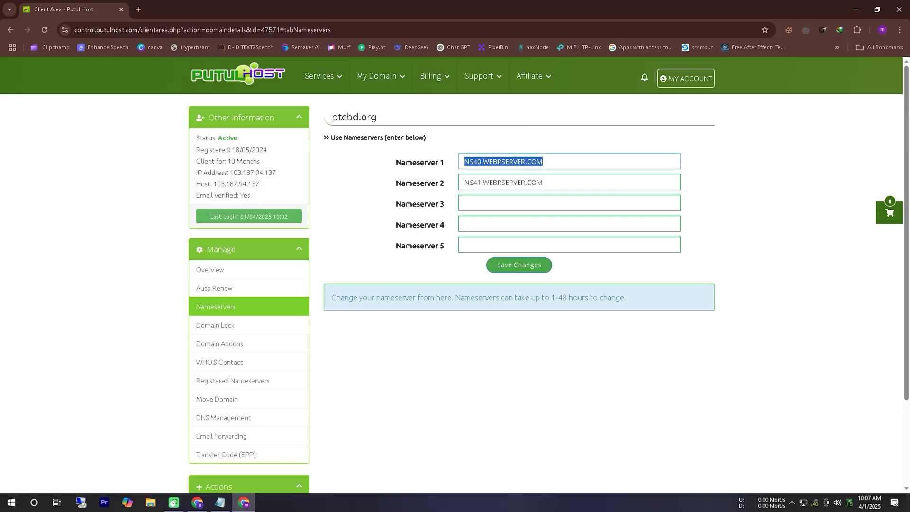
key(alt+Tab)
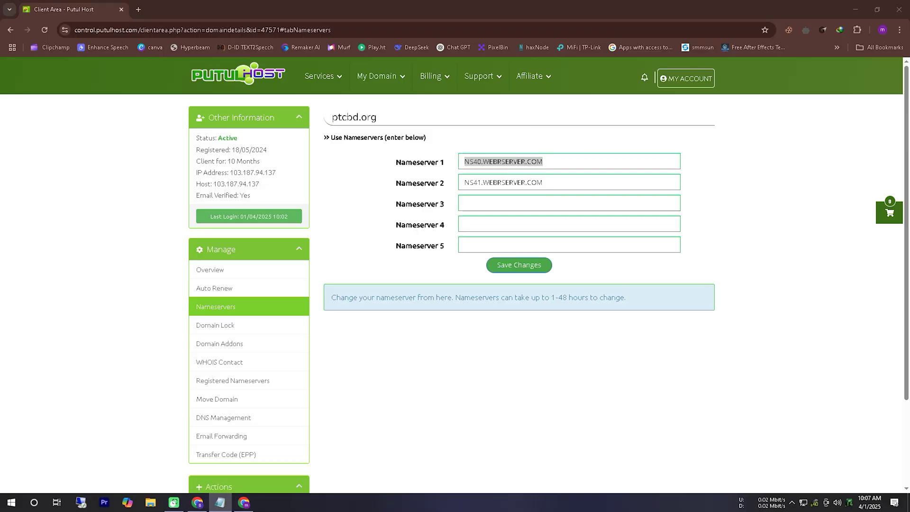
triple_click(550, 183)
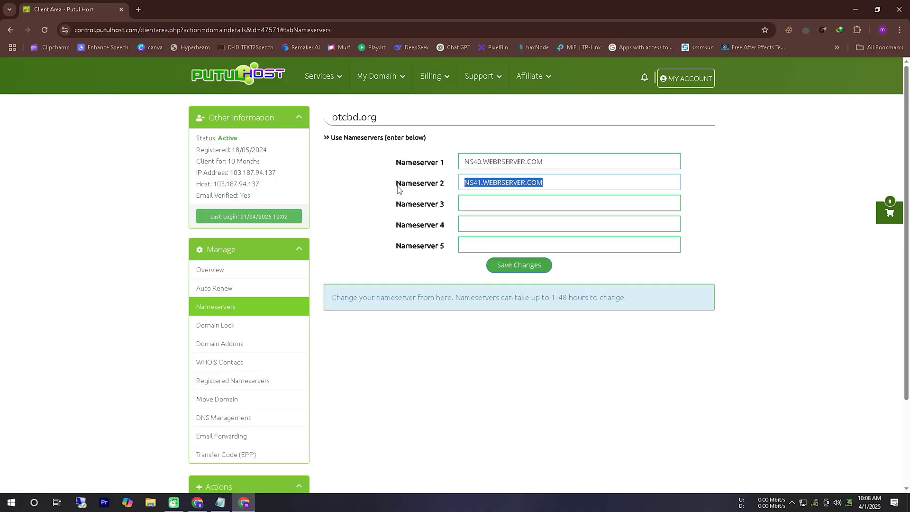
key(alt+Tab)
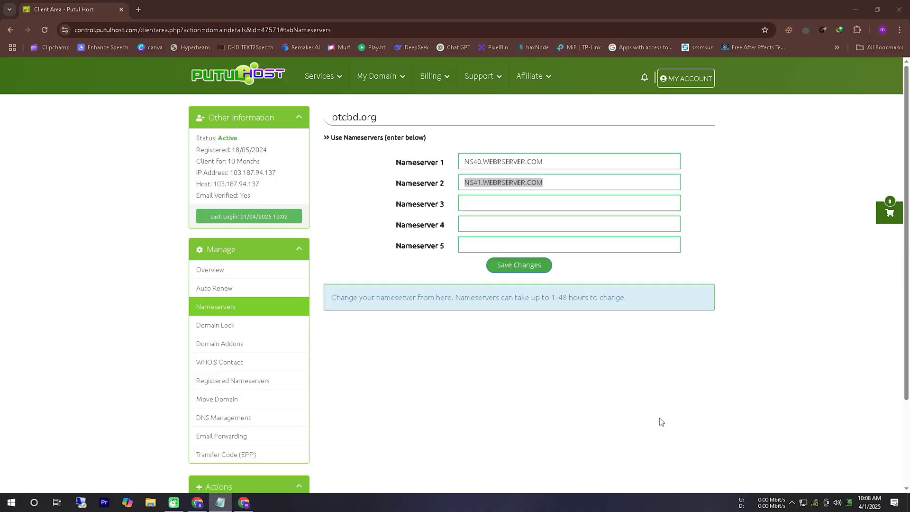
click(563, 367)
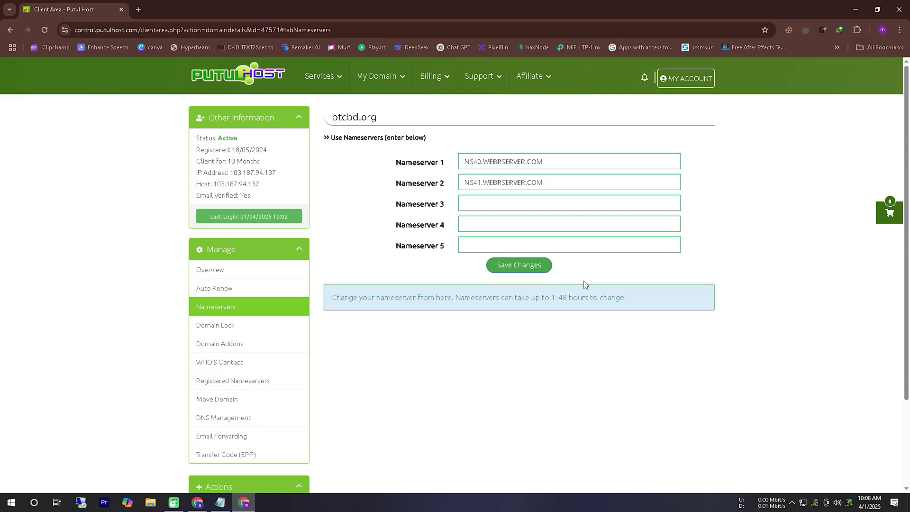
click(199, 507)
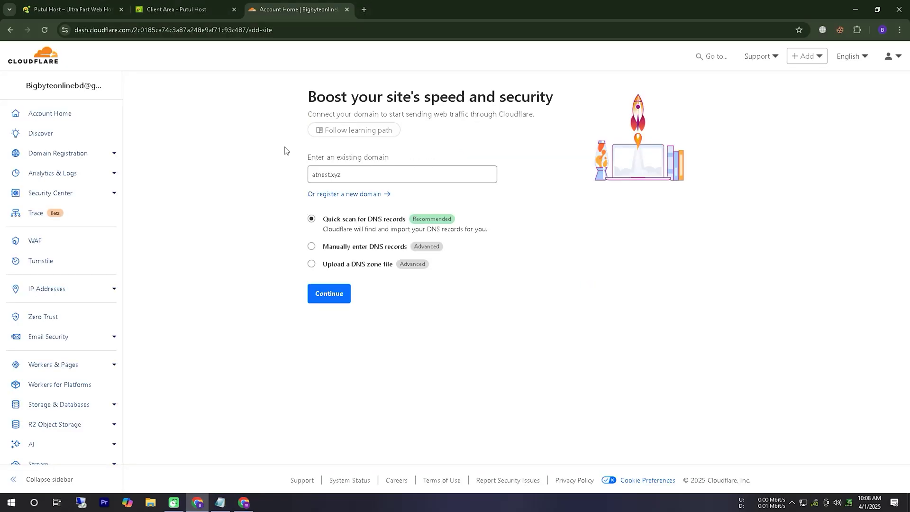
- Copy ptcbd.org from Putul Host and submit it in place of atnest.xyz on Cloudflare's add-site page
click(244, 503)
drag(378, 117, 332, 117)
right_click(351, 119)
click(363, 129)
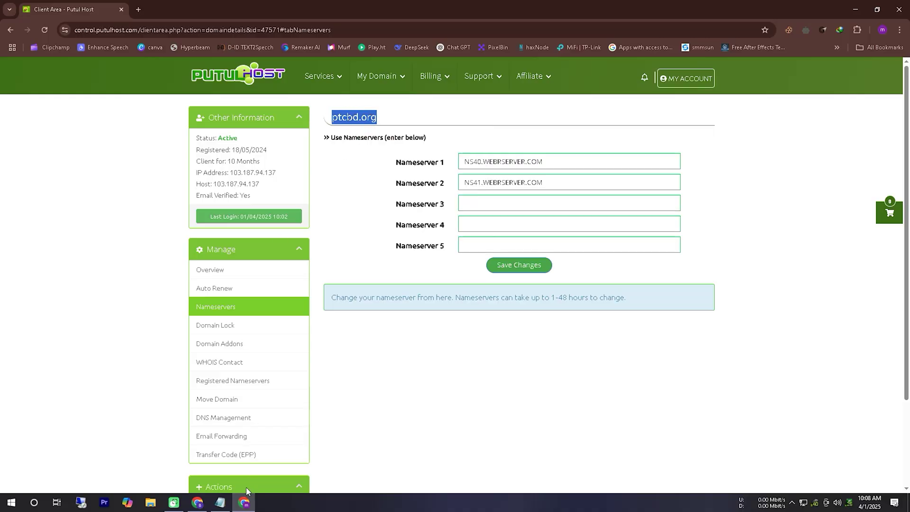
click(243, 503)
drag(367, 176, 261, 179)
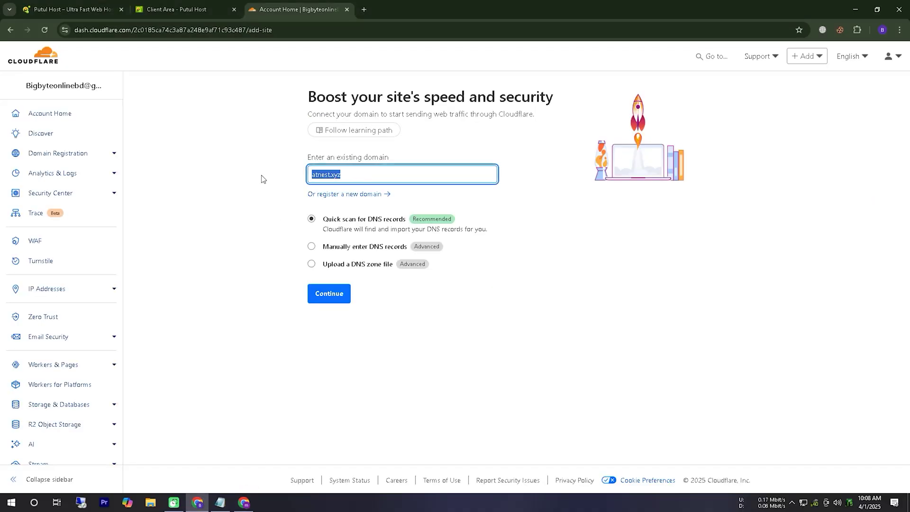
key(ctrl+v)
key(Return)
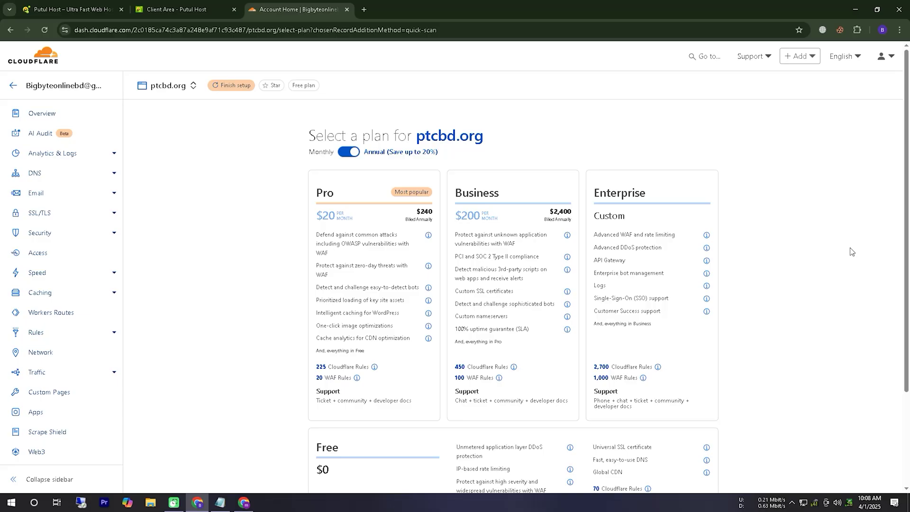
- Choose the Free $0 plan for ptcbd.org and continue
scroll(853, 252, down, 2)
scroll(848, 267, up, 1)
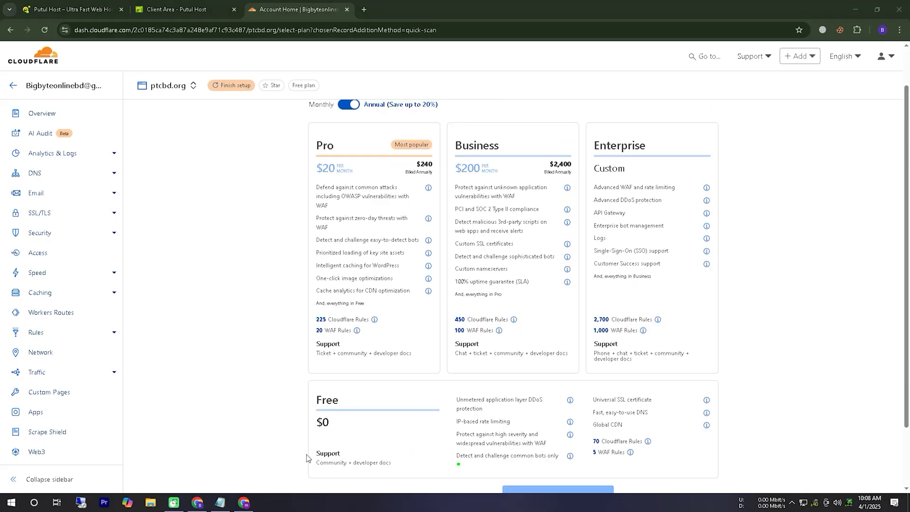
mouse_move(316, 443)
mouse_down()
mouse_move(377, 401)
mouse_move(325, 436)
mouse_up()
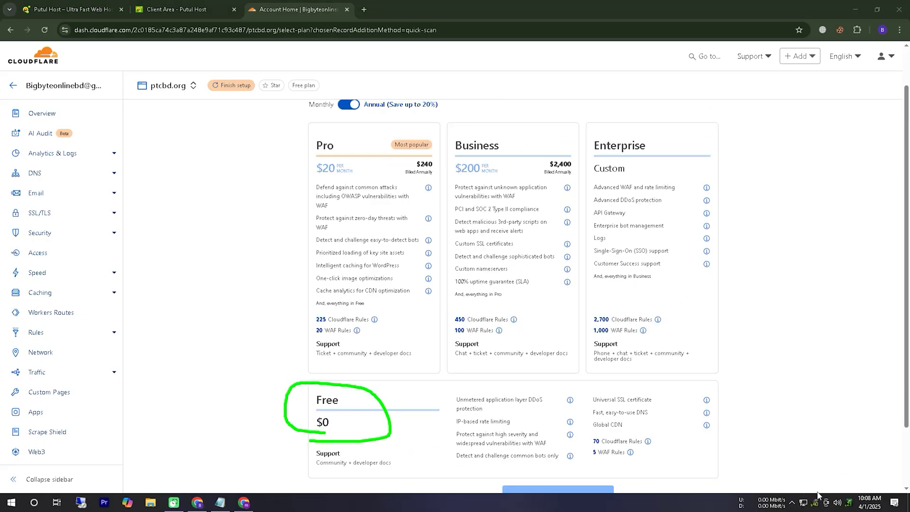
scroll(812, 373, down, 2)
click(404, 341)
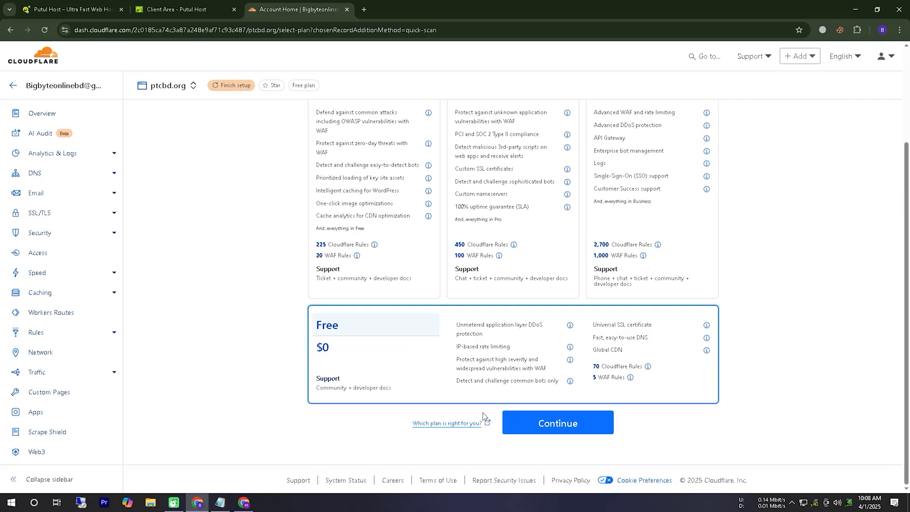
click(565, 422)
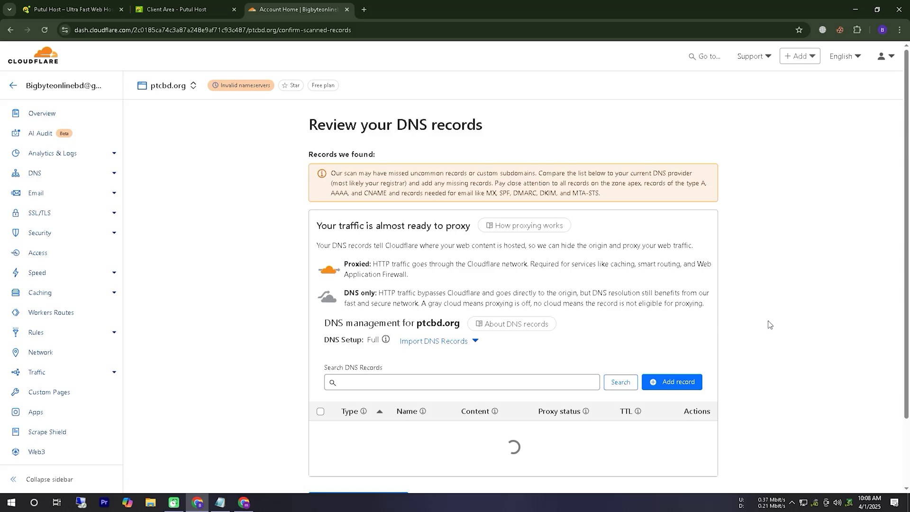
- Review ptcbd.org's scanned DNS records and continue to activation
scroll(767, 328, down, 4)
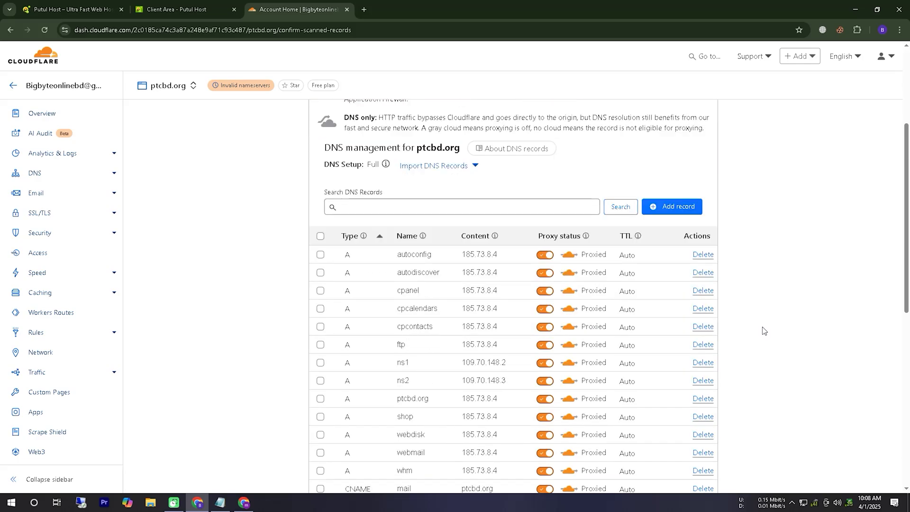
scroll(763, 331, down, 9)
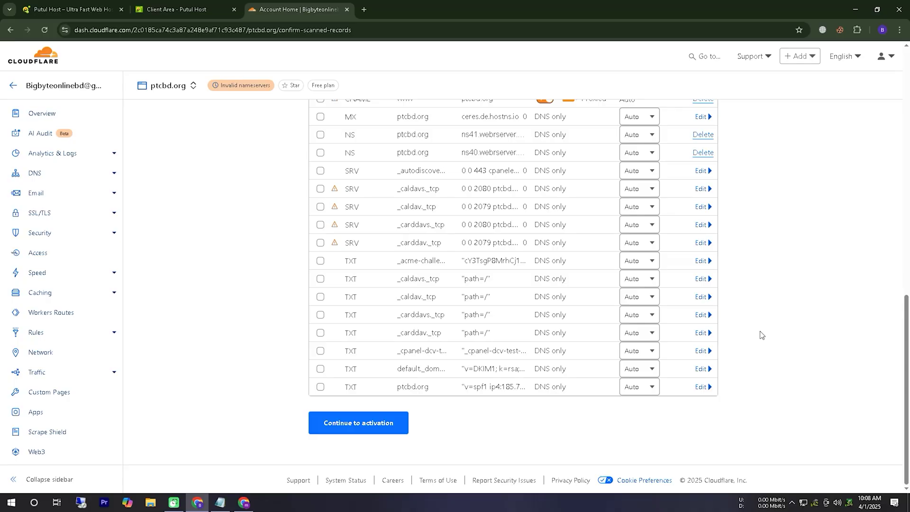
scroll(761, 335, up, 8)
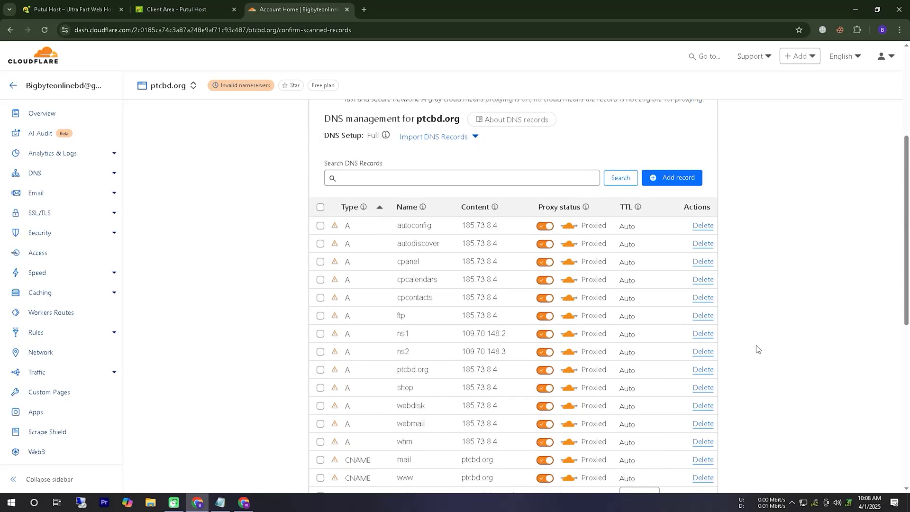
scroll(756, 350, up, 1)
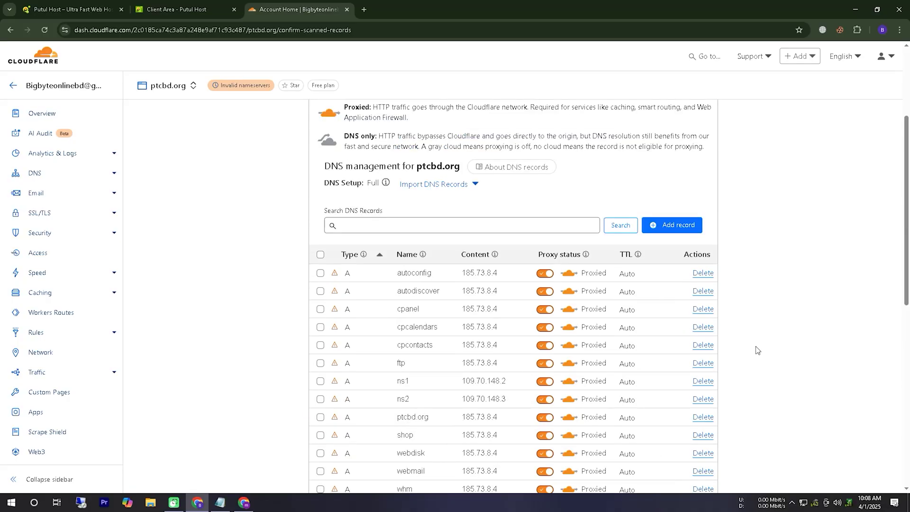
scroll(757, 350, up, 4)
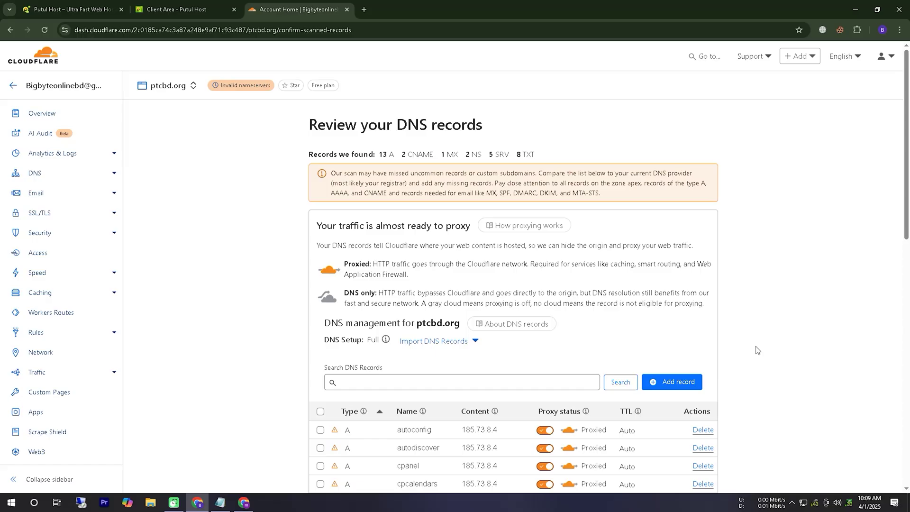
scroll(757, 350, down, 12)
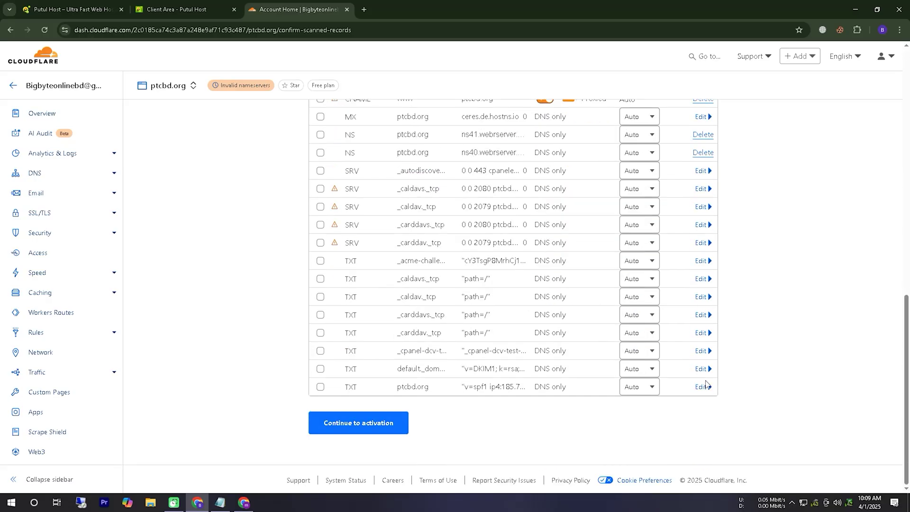
click(377, 432)
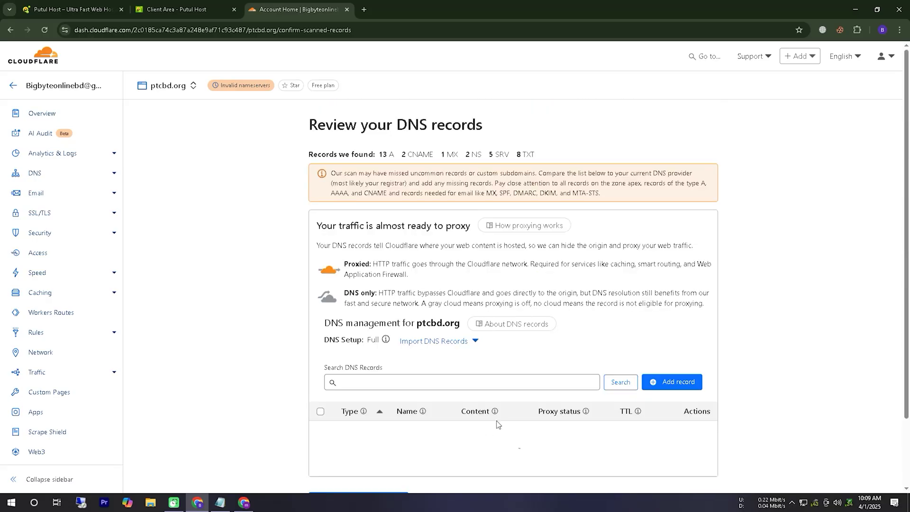
scroll(330, 391, down, 3)
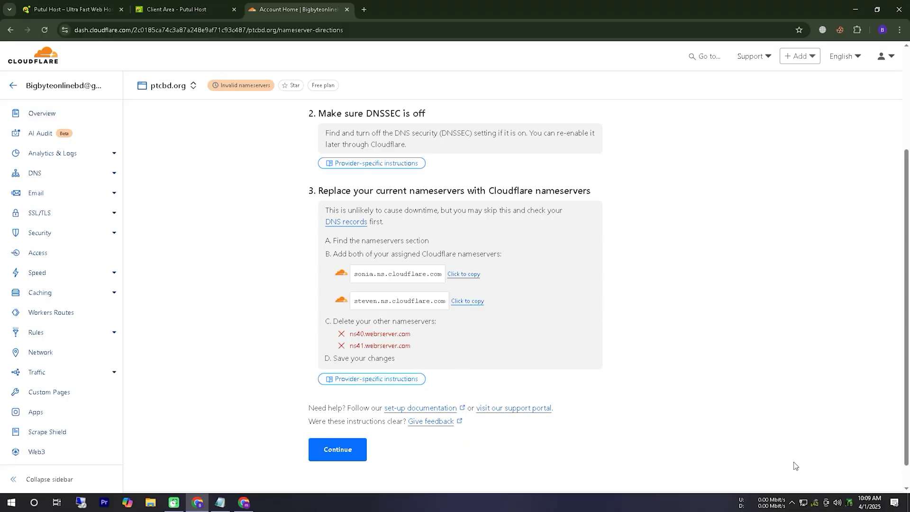
- Copy sonia.ns.cloudflare.com from ptcbd.org's nameserver instructions
mouse_move(324, 313)
mouse_down()
mouse_move(391, 316)
mouse_move(417, 250)
mouse_move(340, 309)
mouse_move(363, 307)
mouse_up()
mouse_move(421, 327)
mouse_down()
mouse_move(365, 324)
mouse_move(306, 354)
mouse_move(443, 335)
mouse_up()
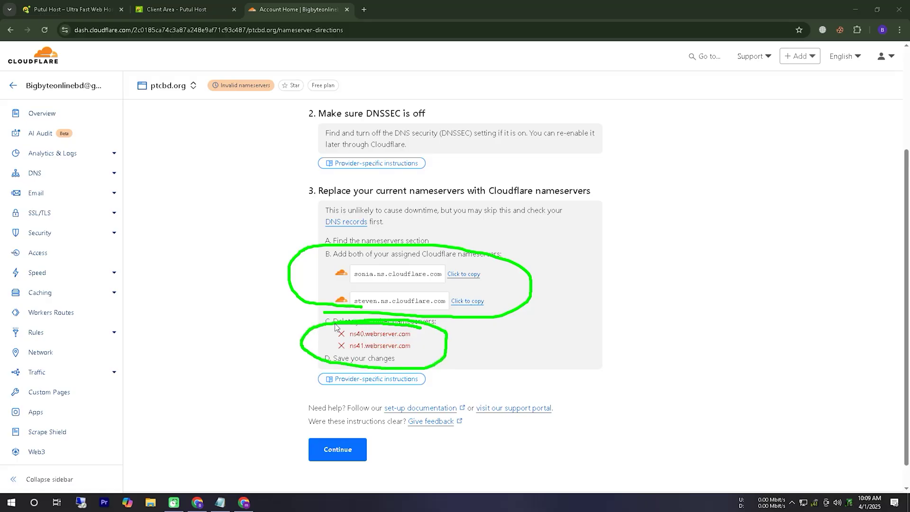
key(Escape)
click(470, 274)
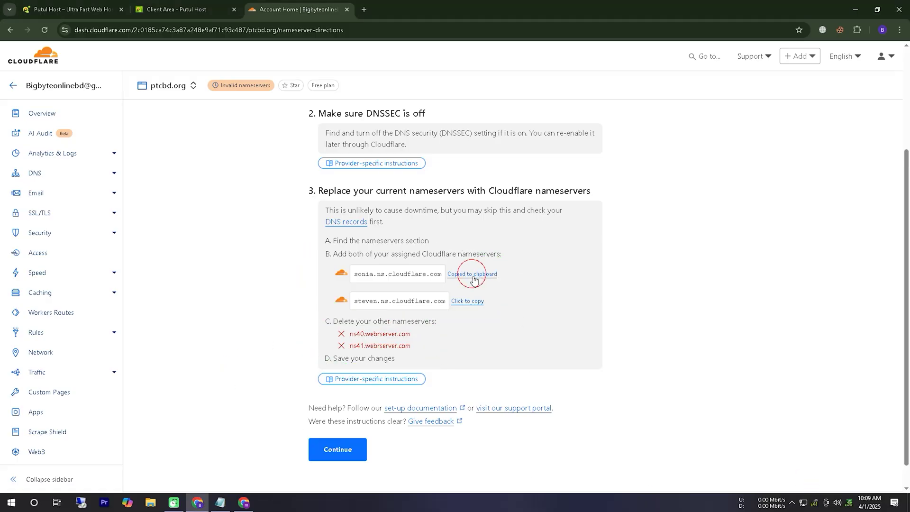
- Replace Nameserver 1 and 2 with sonia.ns.cloudflare.com and steven.ns.cloudflare.com
click(245, 502)
drag(551, 166, 343, 165)
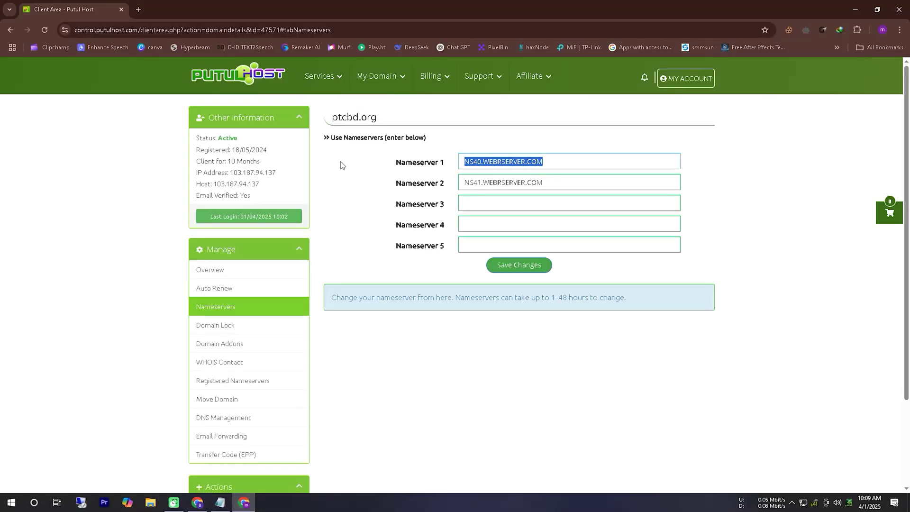
key(ctrl+v)
click(198, 502)
click(468, 304)
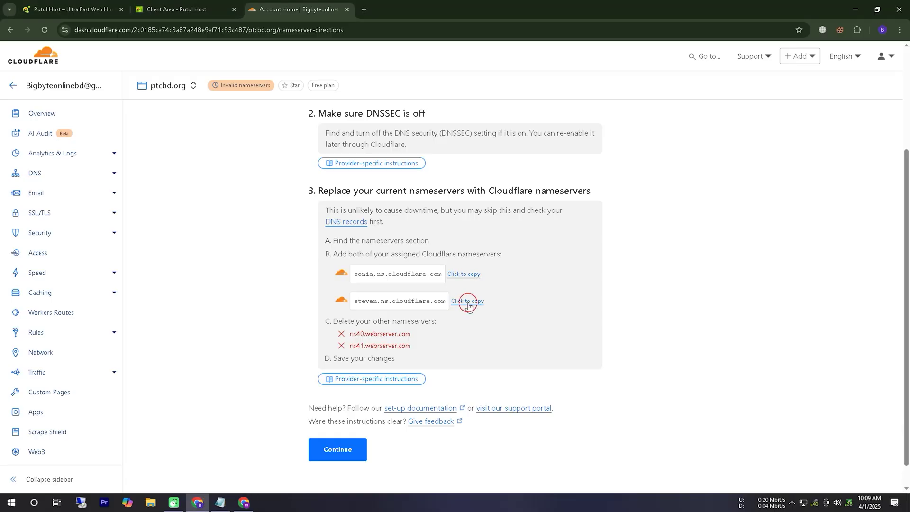
click(244, 502)
drag(550, 182, 386, 185)
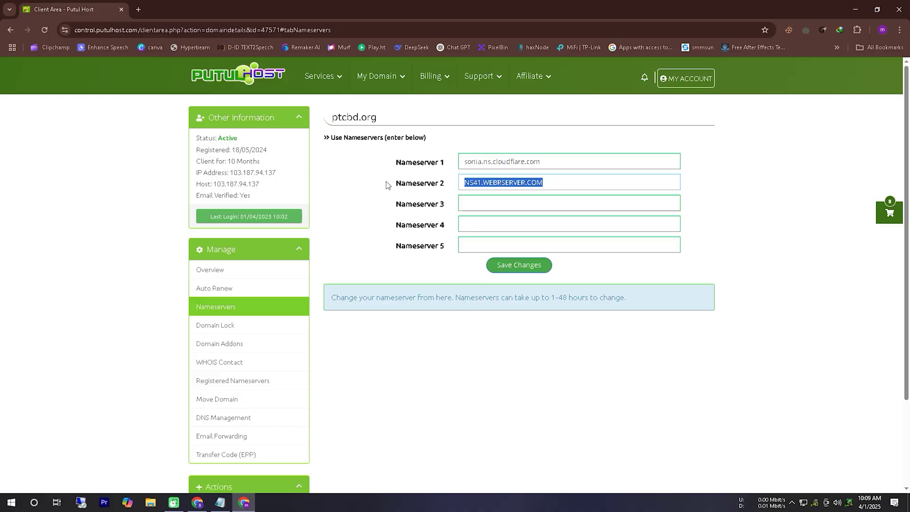
key(ctrl+v)
- Save the new Cloudflare nameservers for ptcbd.org in Putul Host
click(502, 264)
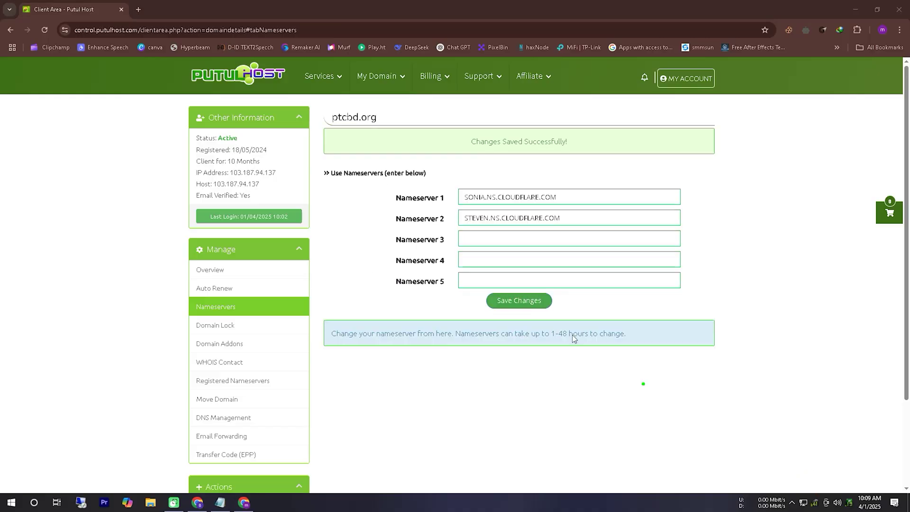
mouse_move(431, 243)
mouse_down()
mouse_move(549, 192)
mouse_move(387, 234)
mouse_move(431, 244)
mouse_up()
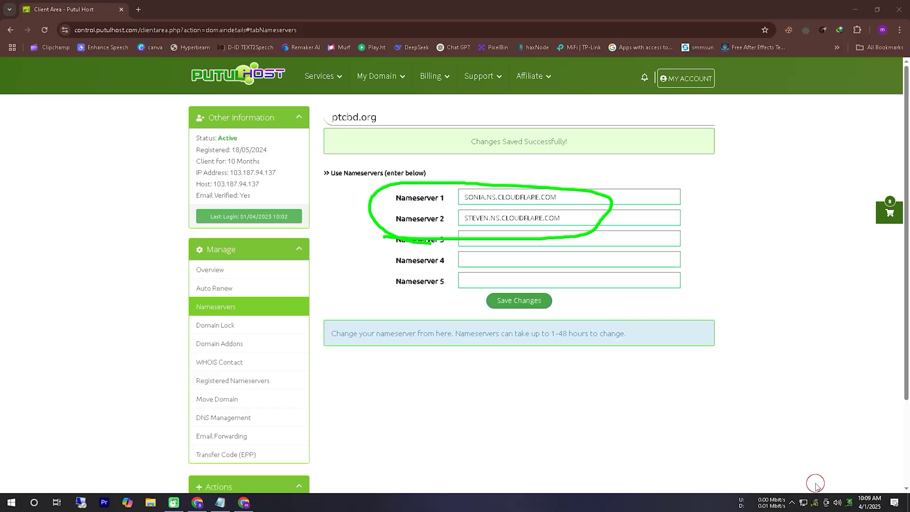
key(Escape)
click(197, 502)
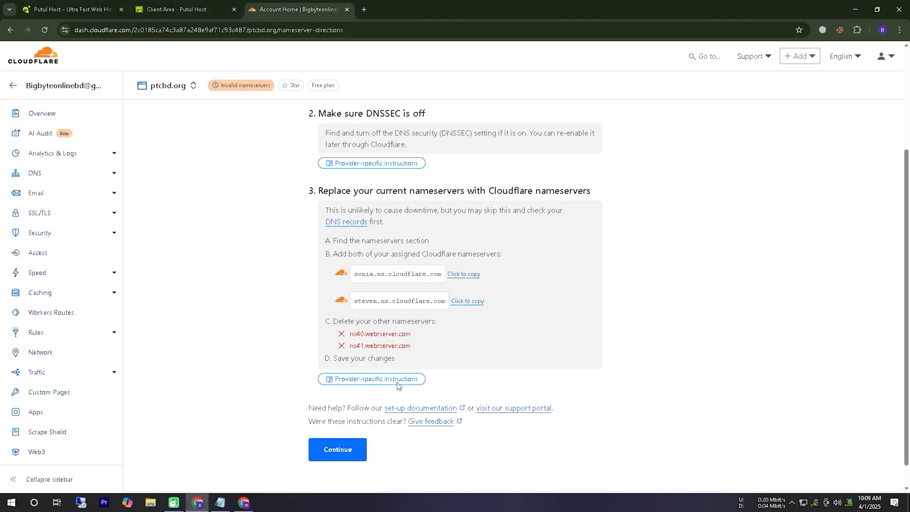
- Finish onboarding, request a nameserver check for ptcbd.org, and view it on Account Home
click(332, 450)
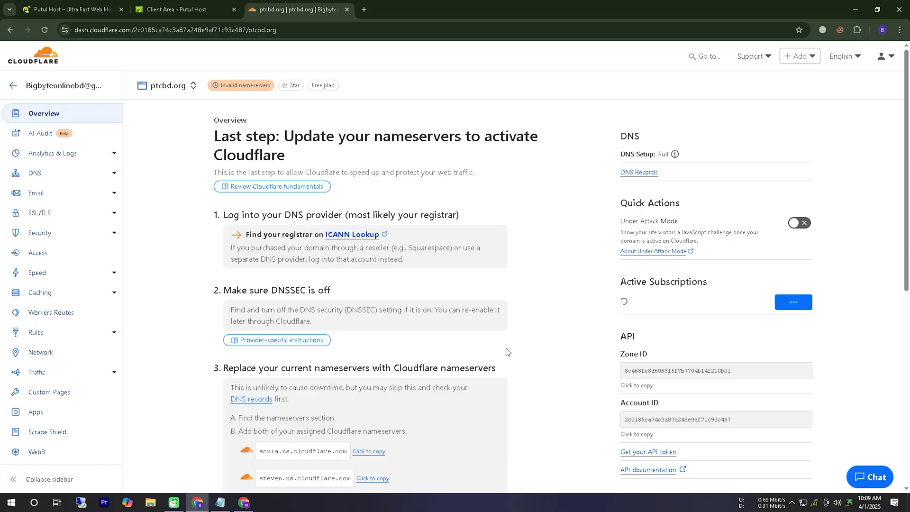
scroll(541, 360, down, 5)
scroll(540, 359, down, 2)
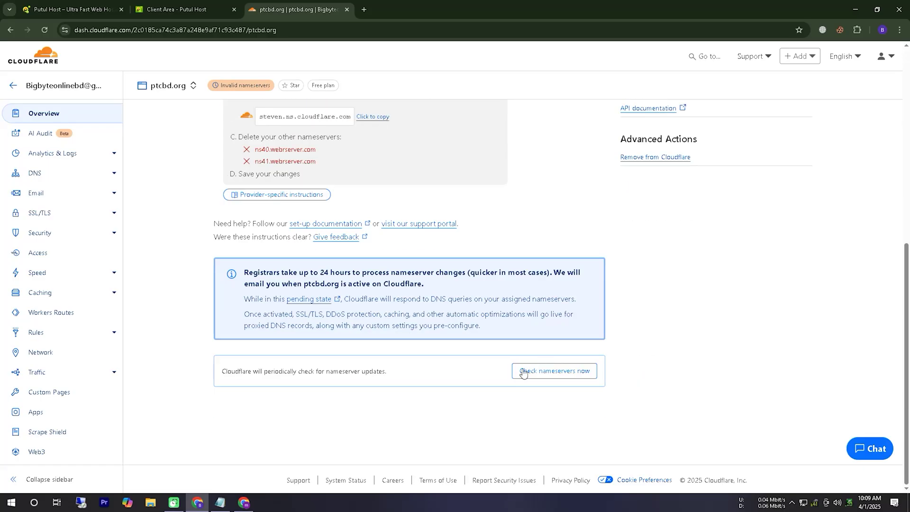
click(544, 374)
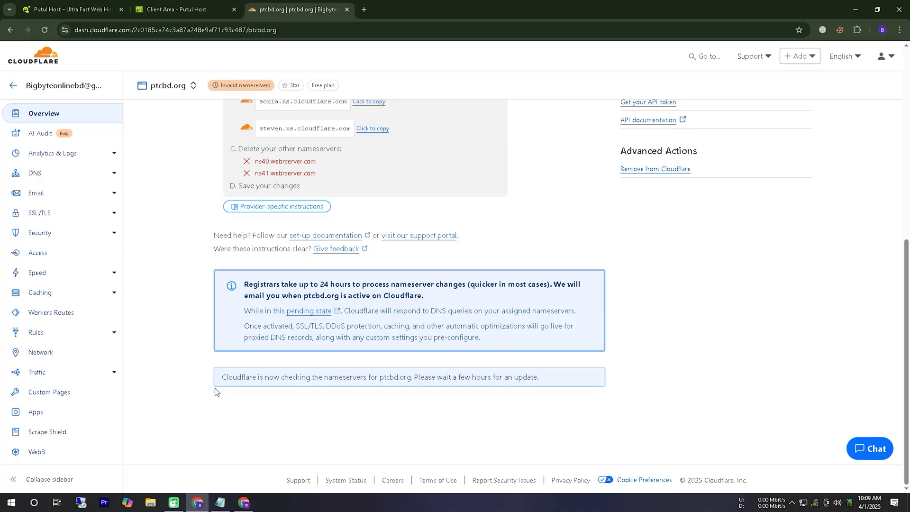
click(56, 89)
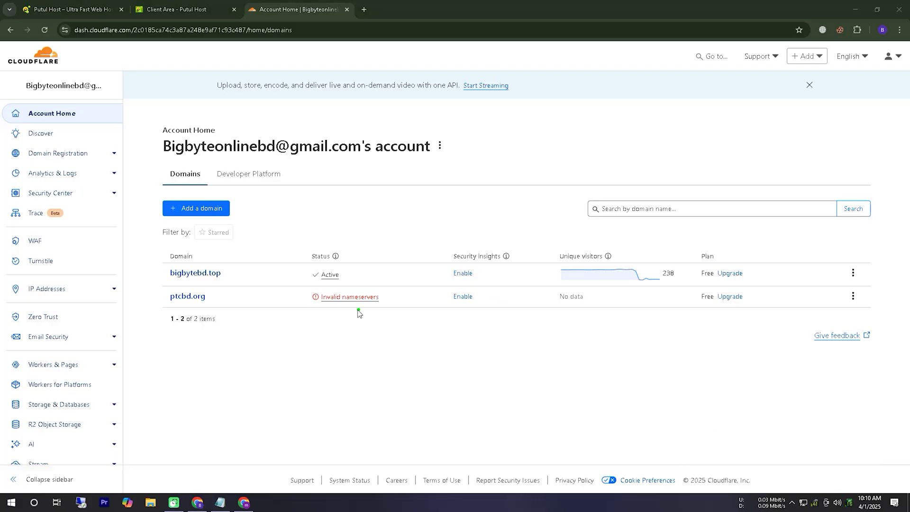
- Highlight ptcbd.org's status changing from Invalid nameservers to Active, then point out Zero Trust
mouse_move(303, 309)
mouse_down()
mouse_move(391, 309)
mouse_move(321, 285)
mouse_move(309, 311)
mouse_move(324, 313)
mouse_up()
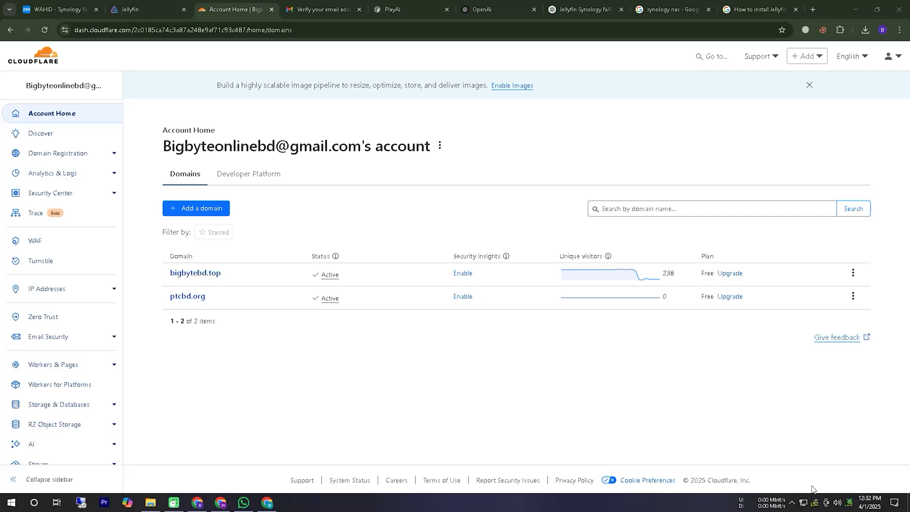
mouse_move(161, 307)
mouse_down()
mouse_move(172, 289)
mouse_move(175, 310)
mouse_up()
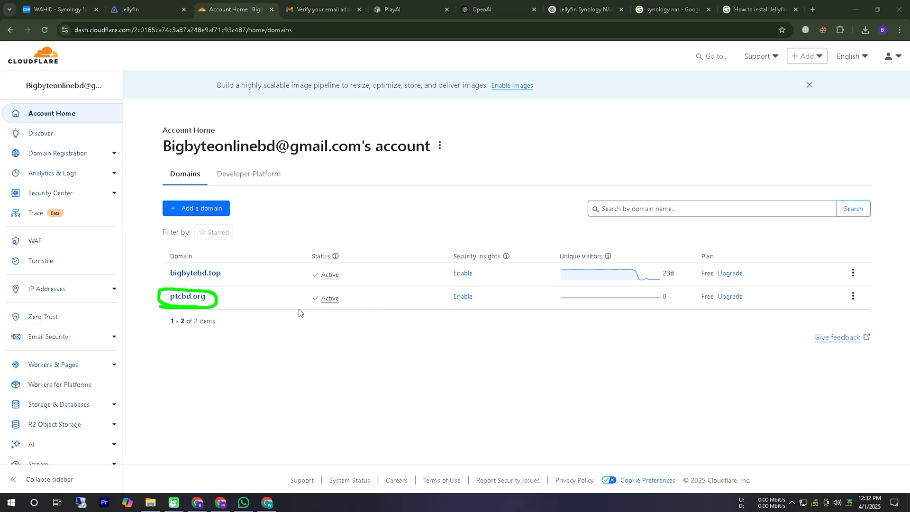
mouse_move(298, 311)
mouse_down()
mouse_move(350, 296)
mouse_move(344, 313)
mouse_up()
mouse_move(454, 310)
mouse_down()
mouse_move(631, 311)
mouse_move(592, 287)
mouse_move(435, 307)
mouse_move(496, 311)
mouse_up()
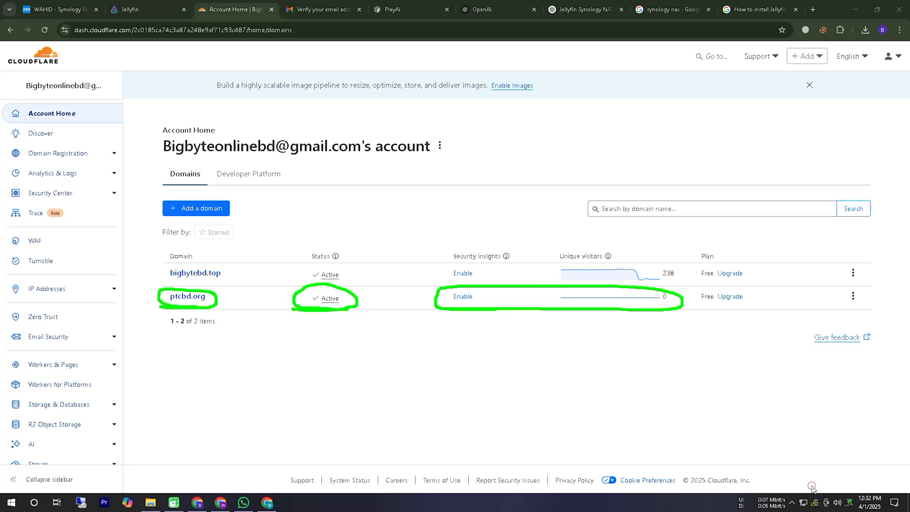
key(Escape)
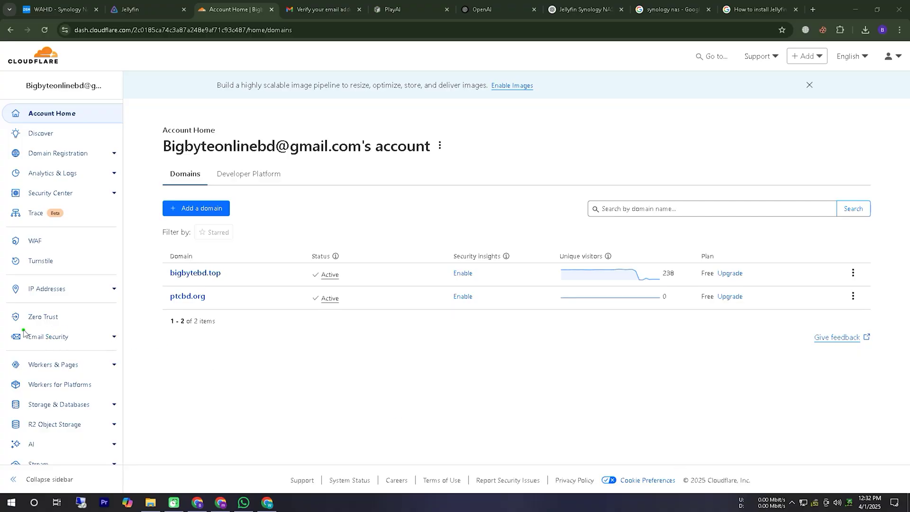
mouse_move(23, 332)
mouse_down()
mouse_move(84, 324)
mouse_move(37, 334)
mouse_up()
key(Escape)
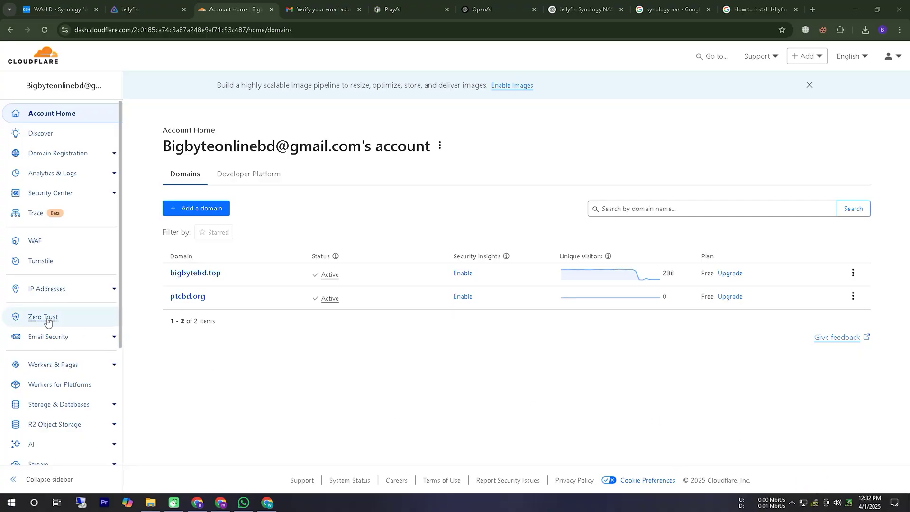
- Open the Dell tunnel's Public Hostname list via Zero Trust > Networks > Tunnels > Configure
click(43, 317)
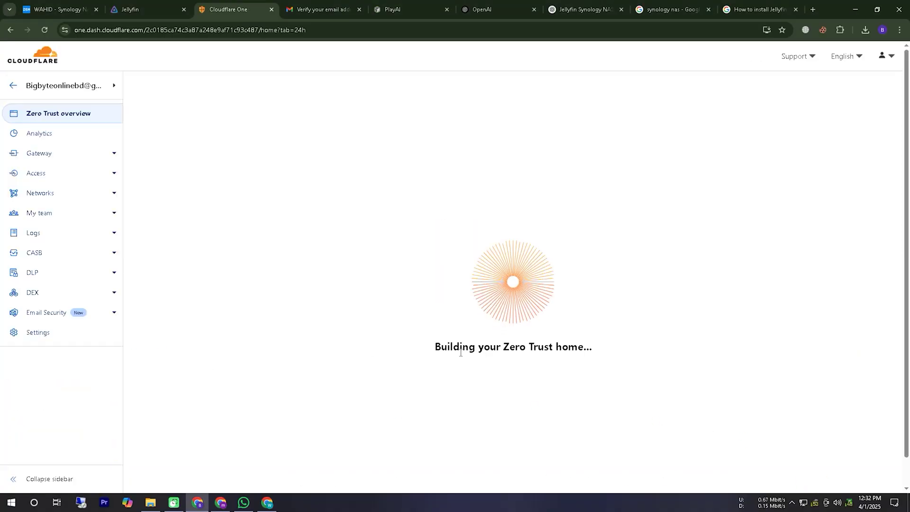
click(41, 193)
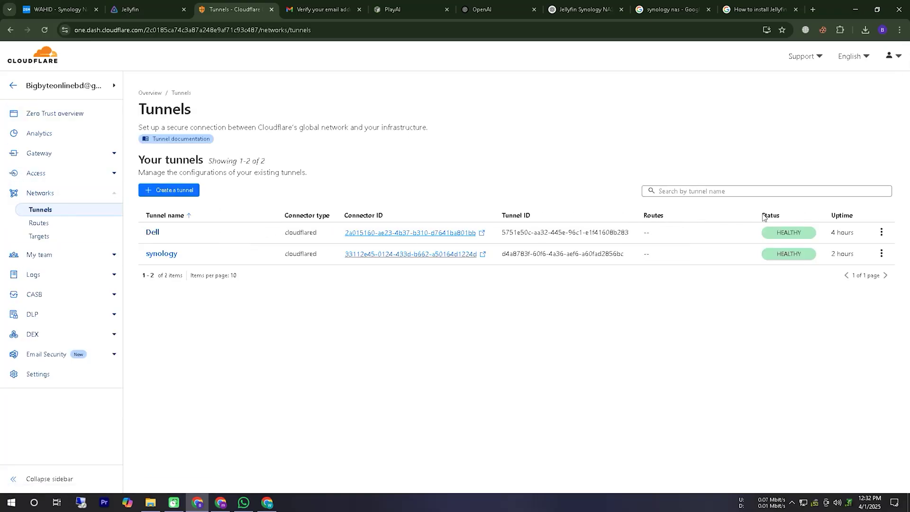
click(882, 232)
click(868, 251)
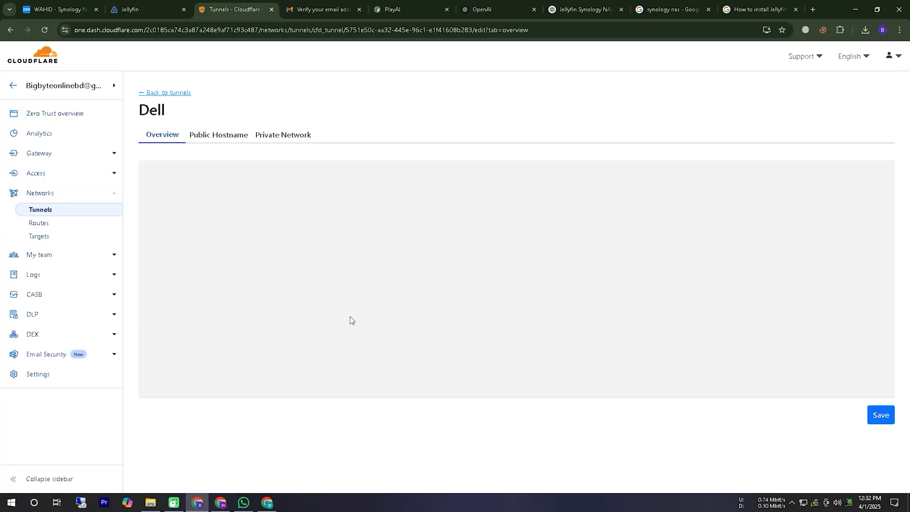
click(214, 137)
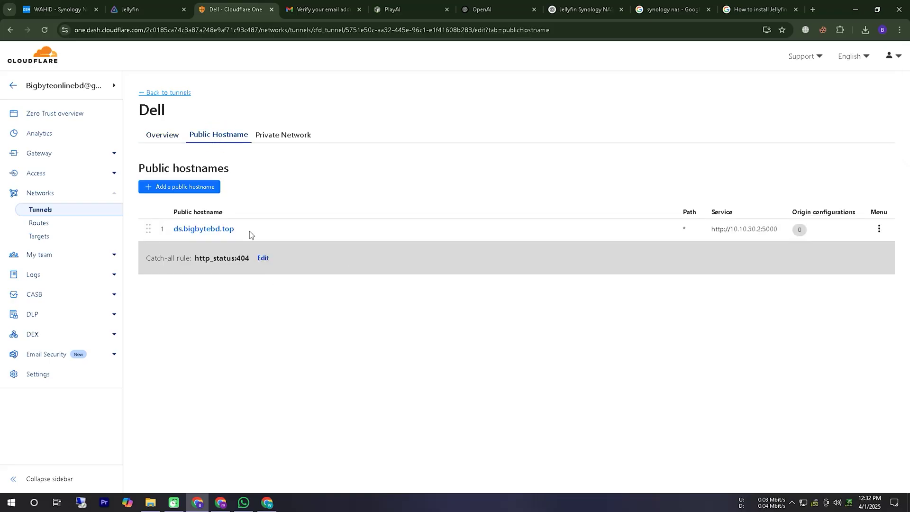
- Start a new public hostname with subdomain media, domain ptcbd.org and service type HTTP
click(187, 186)
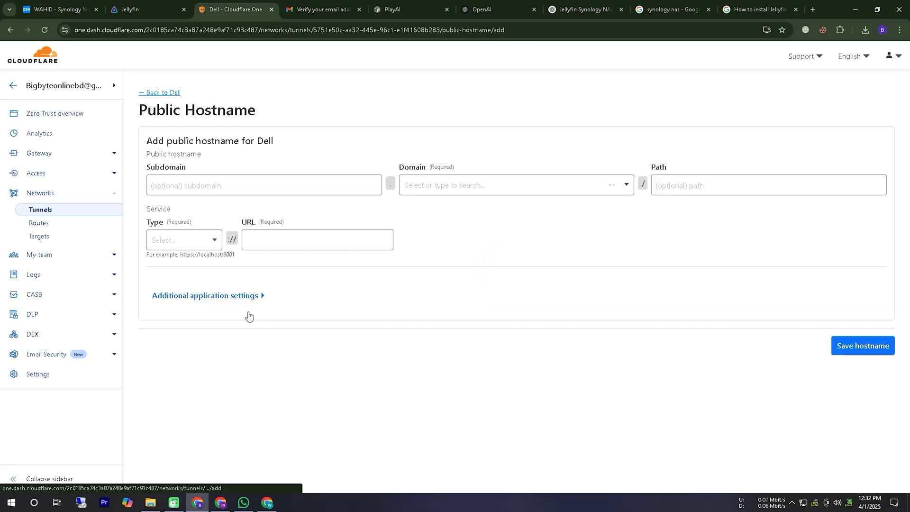
click(198, 186)
text(med)
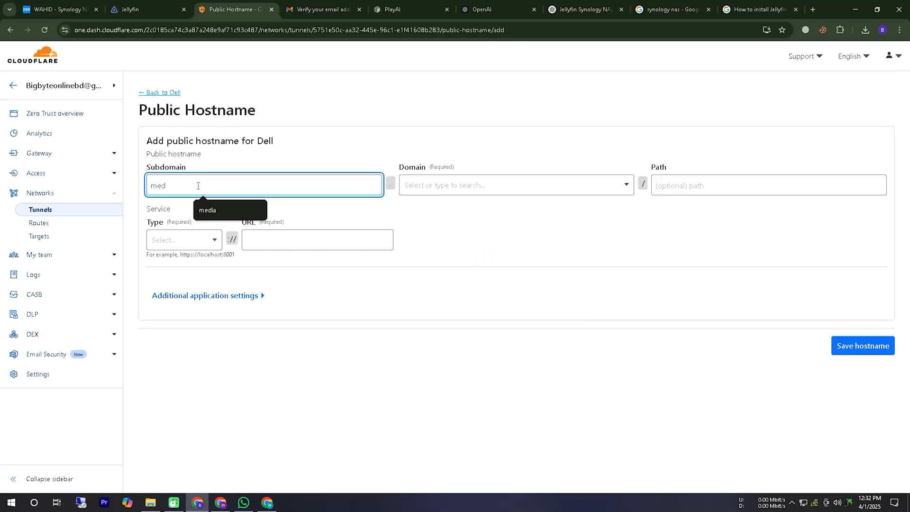
text(ia)
click(563, 185)
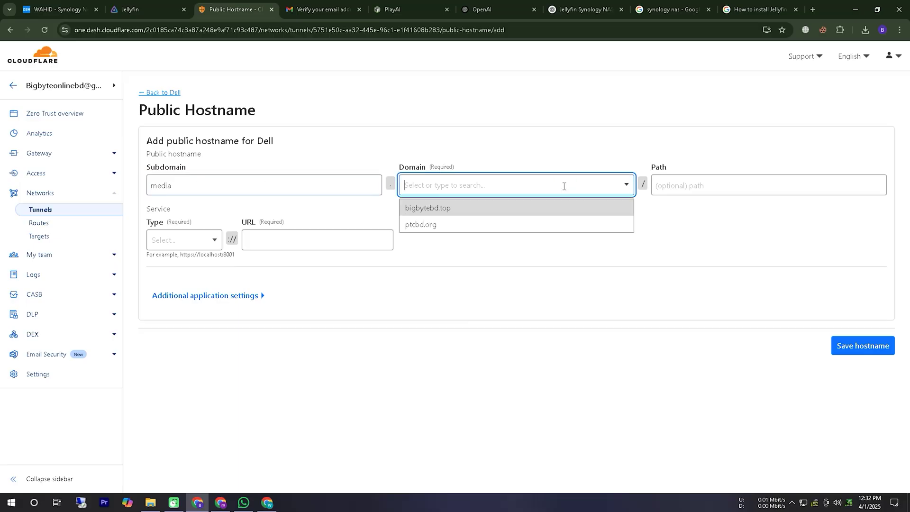
click(426, 224)
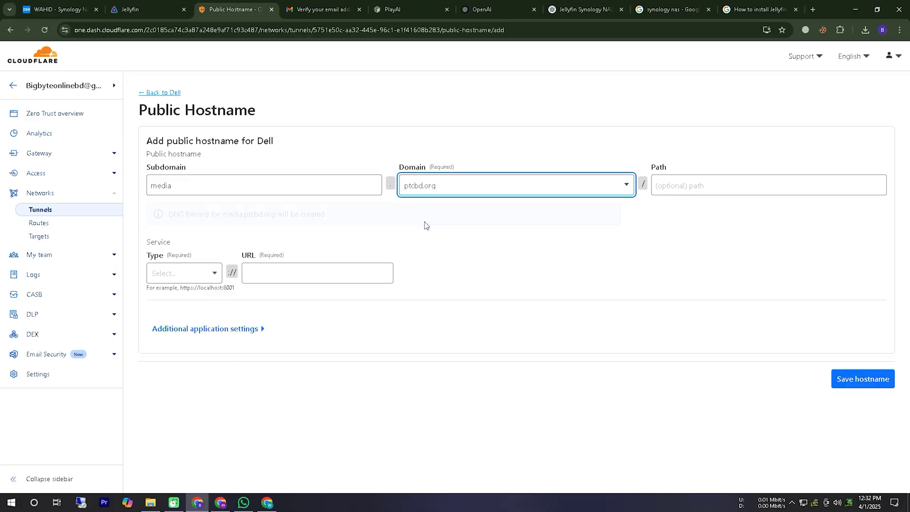
click(185, 272)
click(179, 295)
- Set the service URL to 10.10.30.2:8096 using the address copied from the Jellyfin page
click(278, 280)
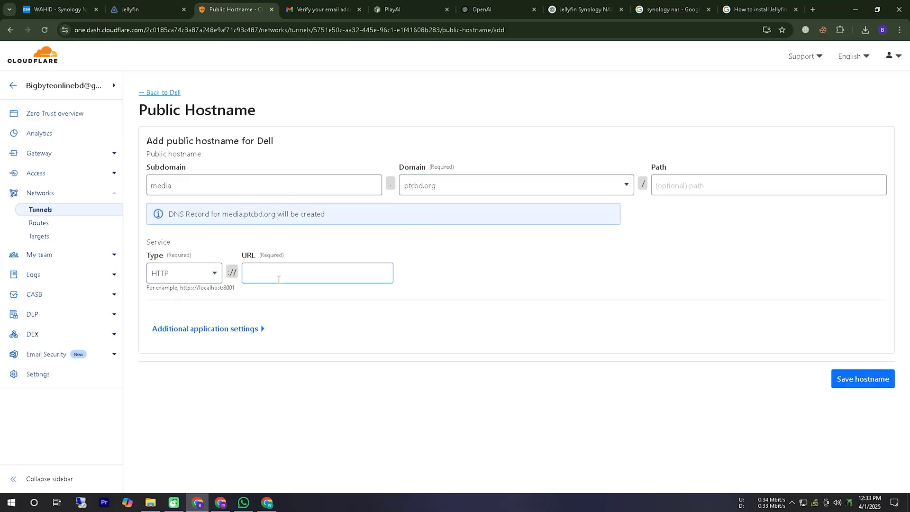
click(142, 9)
double_click(129, 34)
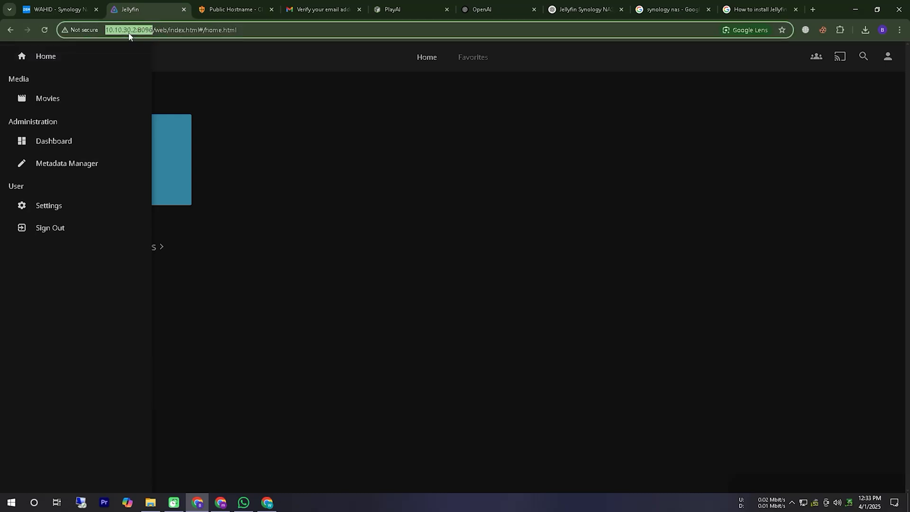
right_click(128, 36)
click(161, 120)
click(233, 9)
click(256, 279)
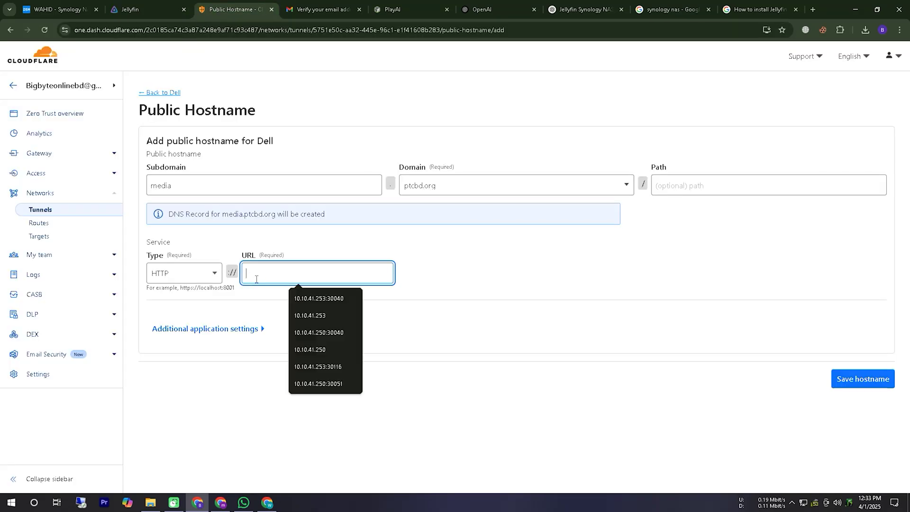
key(ctrl+v)
drag(267, 275, 183, 277)
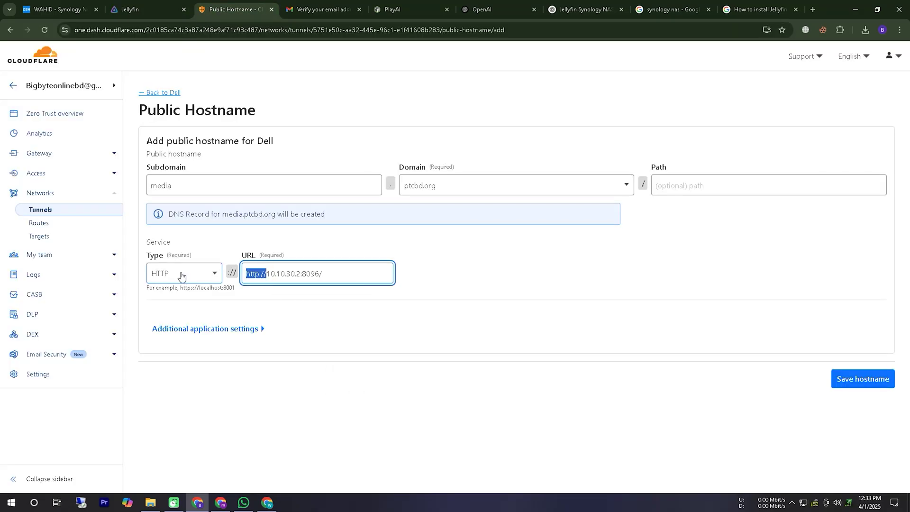
key(BackSpace)
click(326, 279)
key(BackSpace)
- Save the hostname and open media.ptcbd.org in a new tab
click(874, 383)
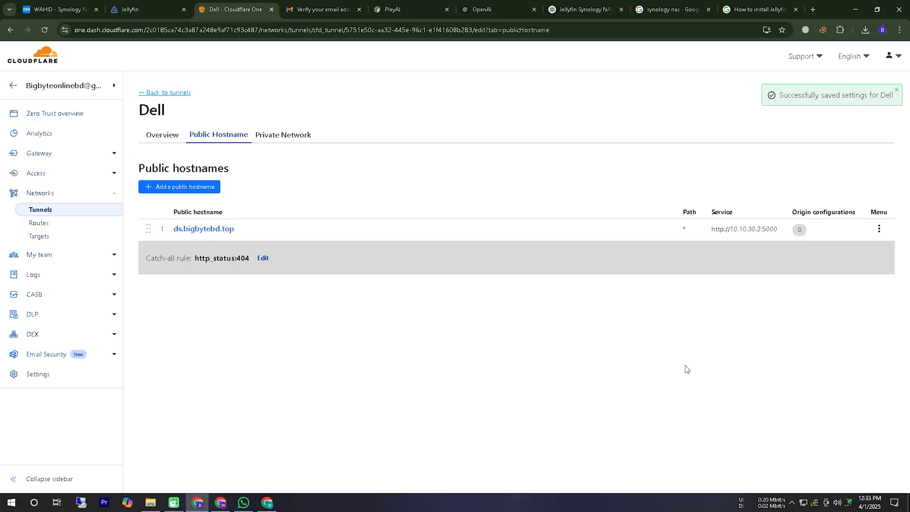
click(198, 253)
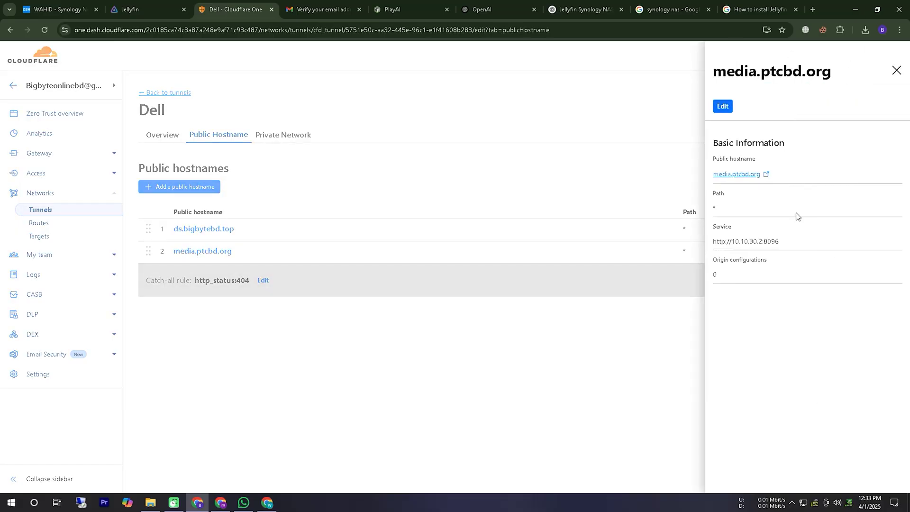
click(742, 175)
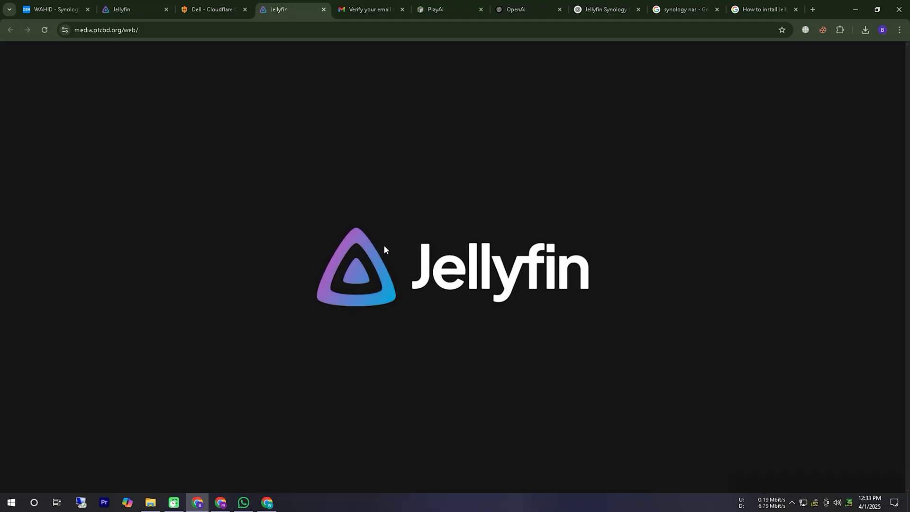
- Enter the server account's username, paste its password, and sign in to Jellyfin
click(301, 129)
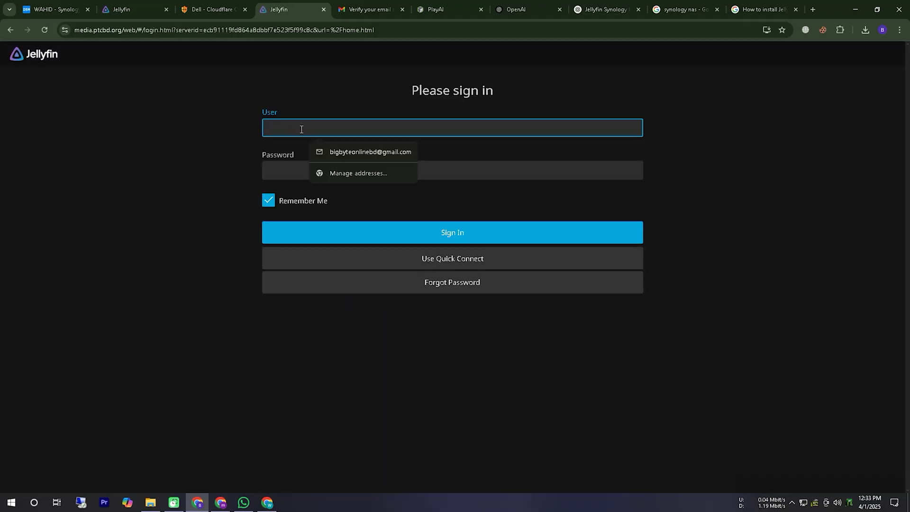
text(techp)
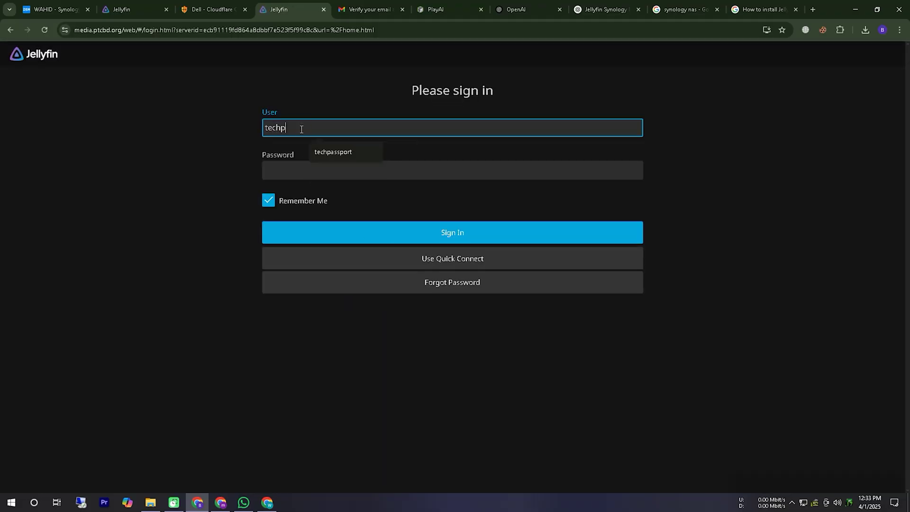
text(assport)
double_click(301, 129)
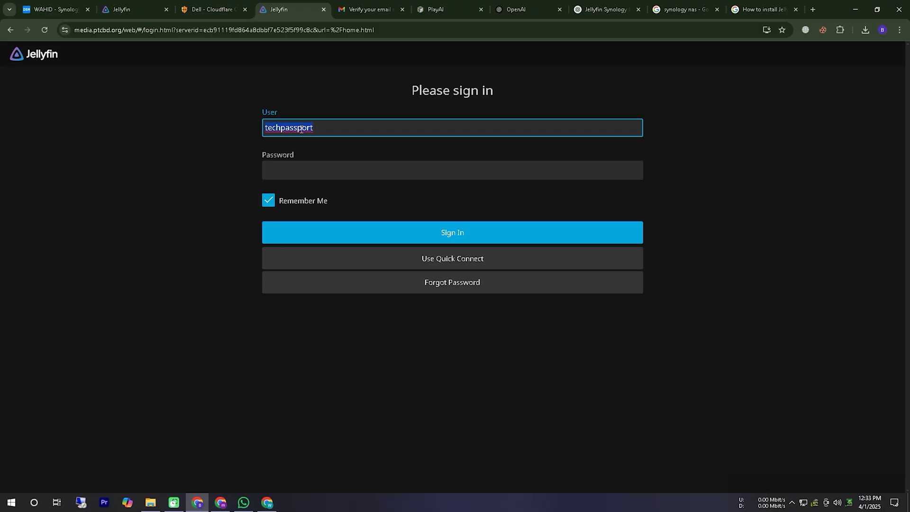
click(275, 173)
key(ctrl+v)
click(369, 223)
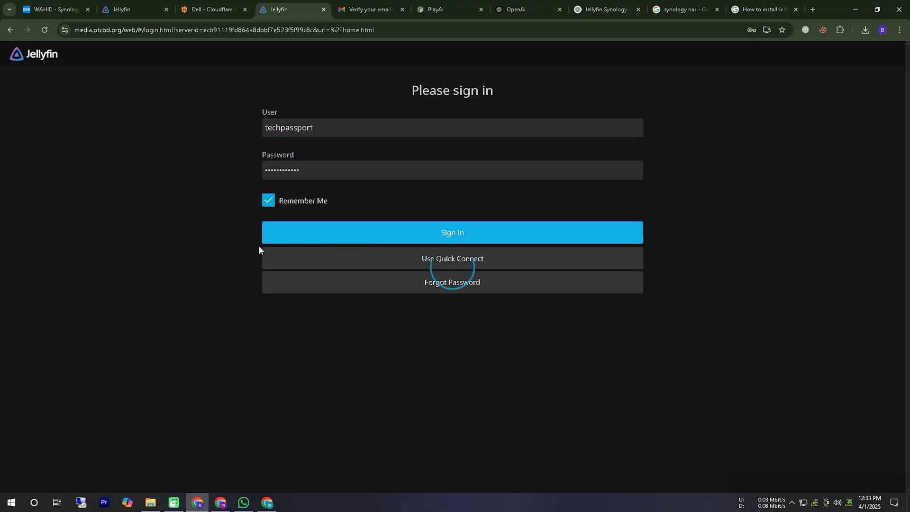